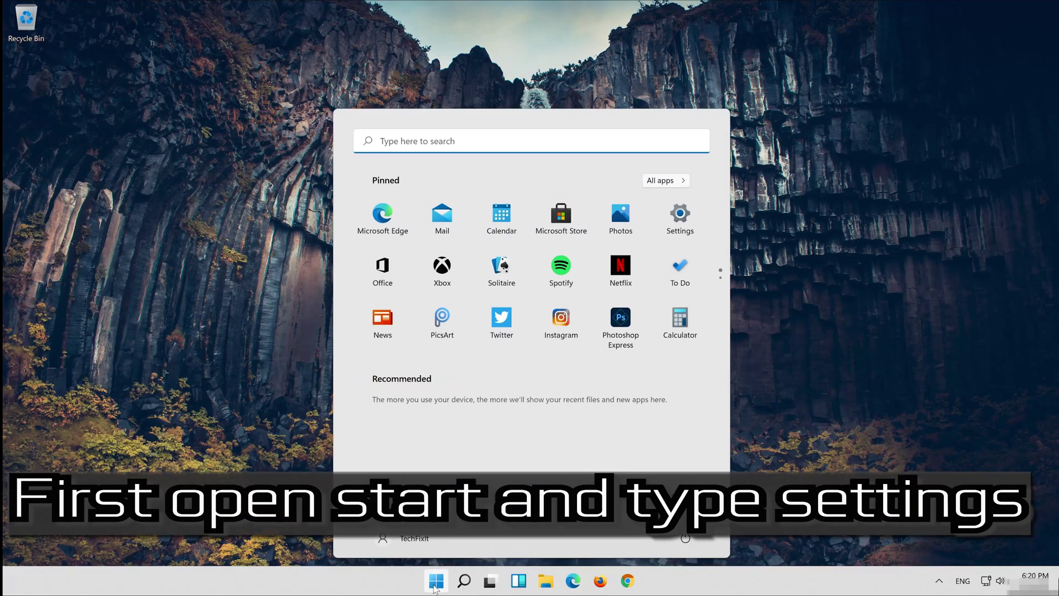
# Search the Start menu for 'settings'
pyautogui.write('setti')
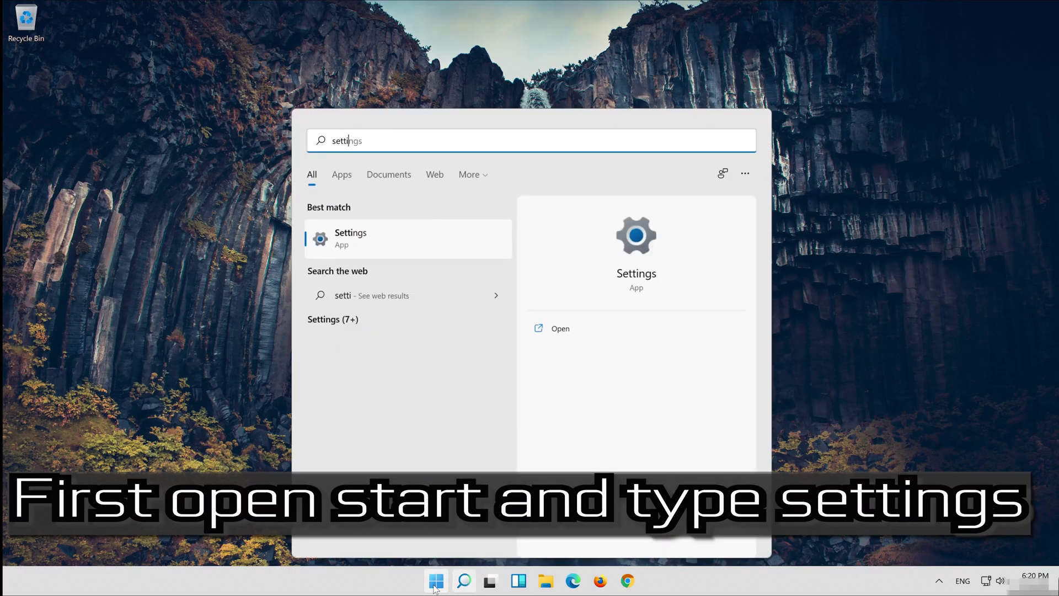
pyautogui.write('ngs')
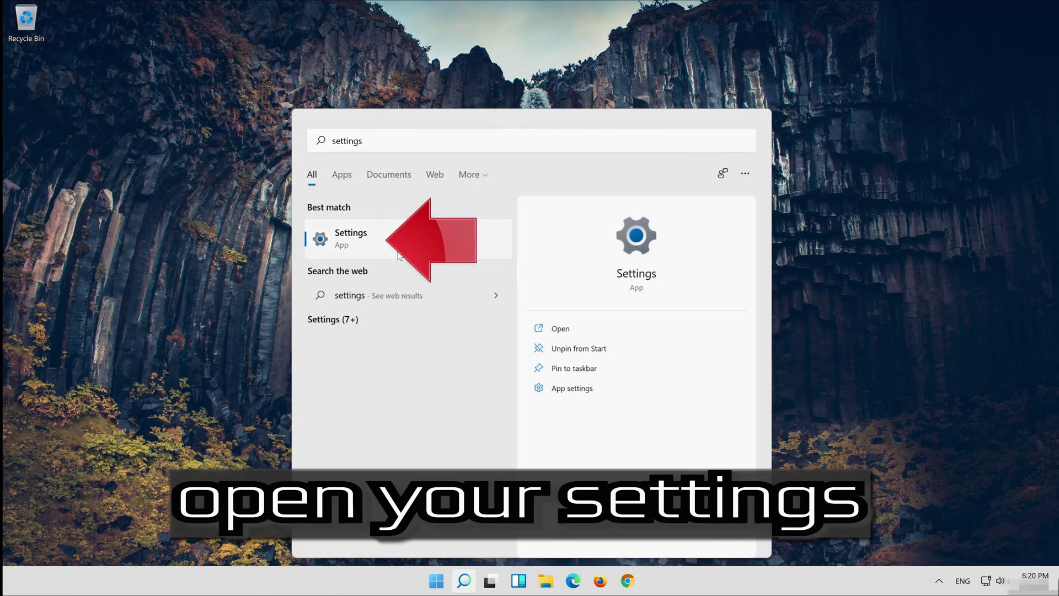
# Open Settings > Apps > Apps & features and scroll the app list down to Microsoft Store
pyautogui.click(399, 255)
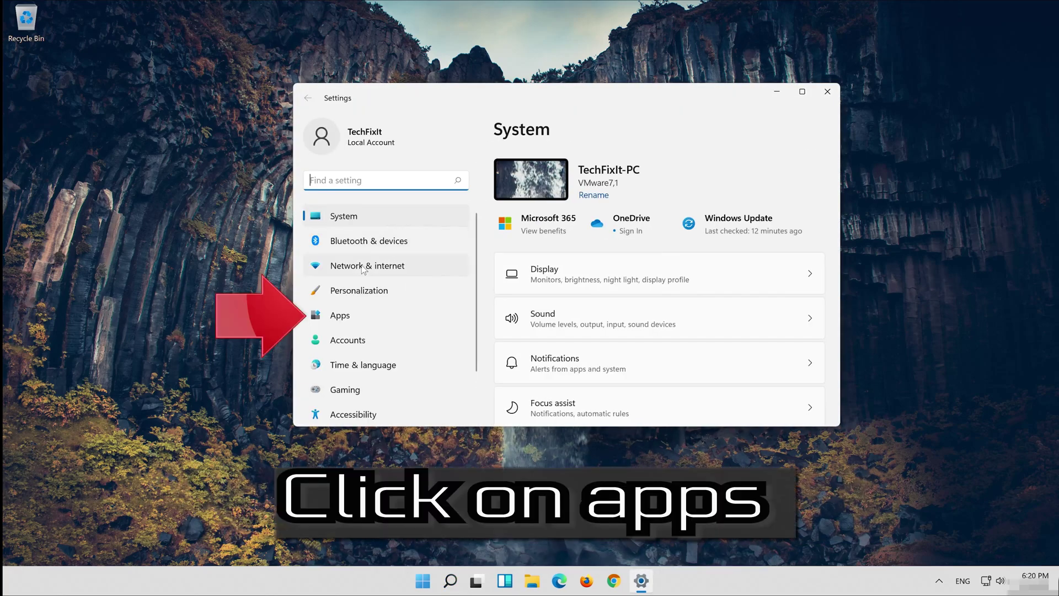
pyautogui.click(369, 323)
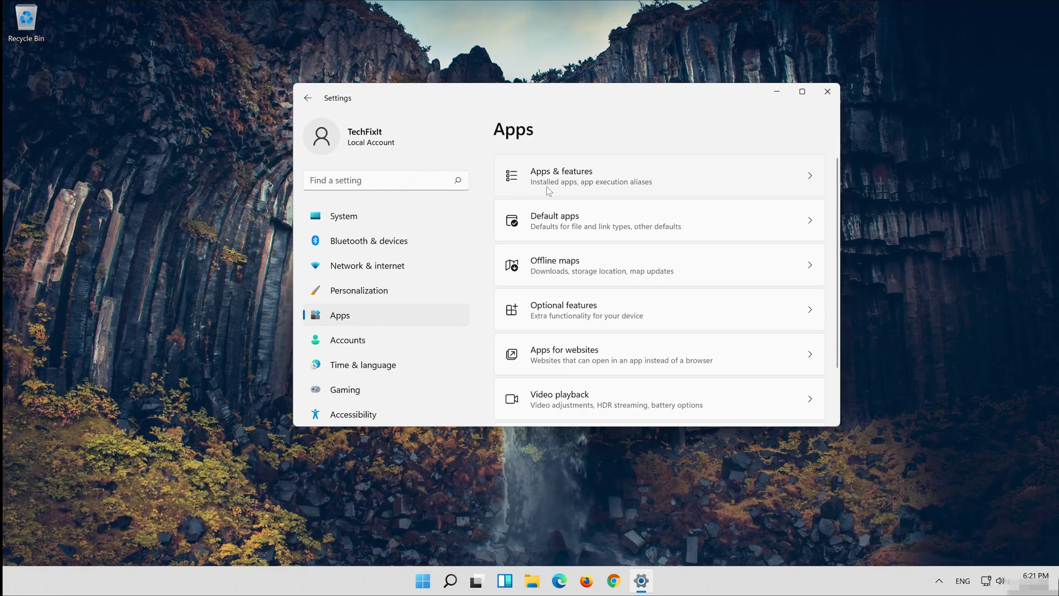
pyautogui.click(547, 186)
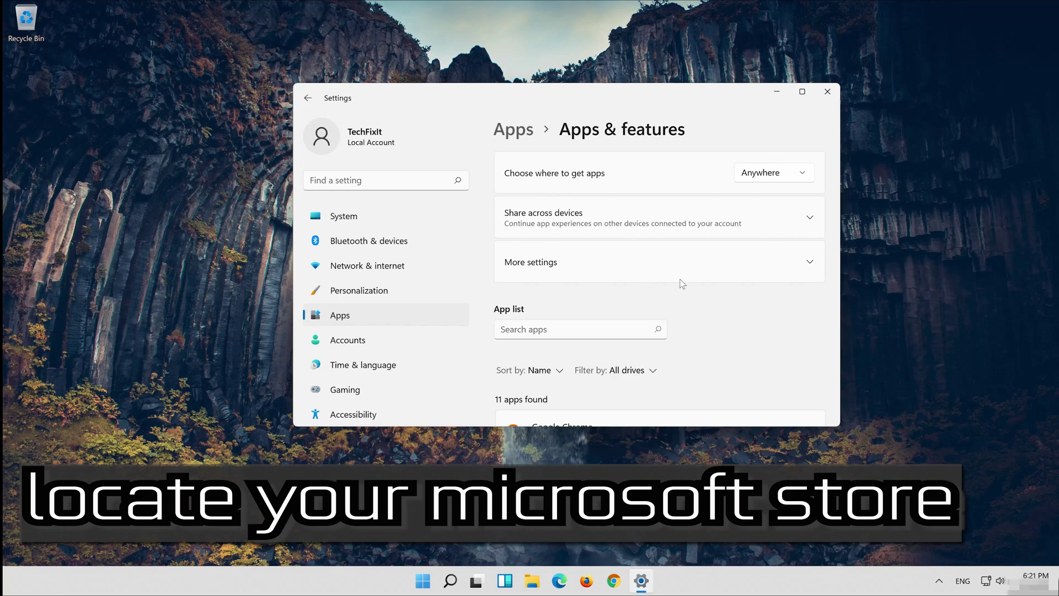
pyautogui.scroll(-8, 683, 284)
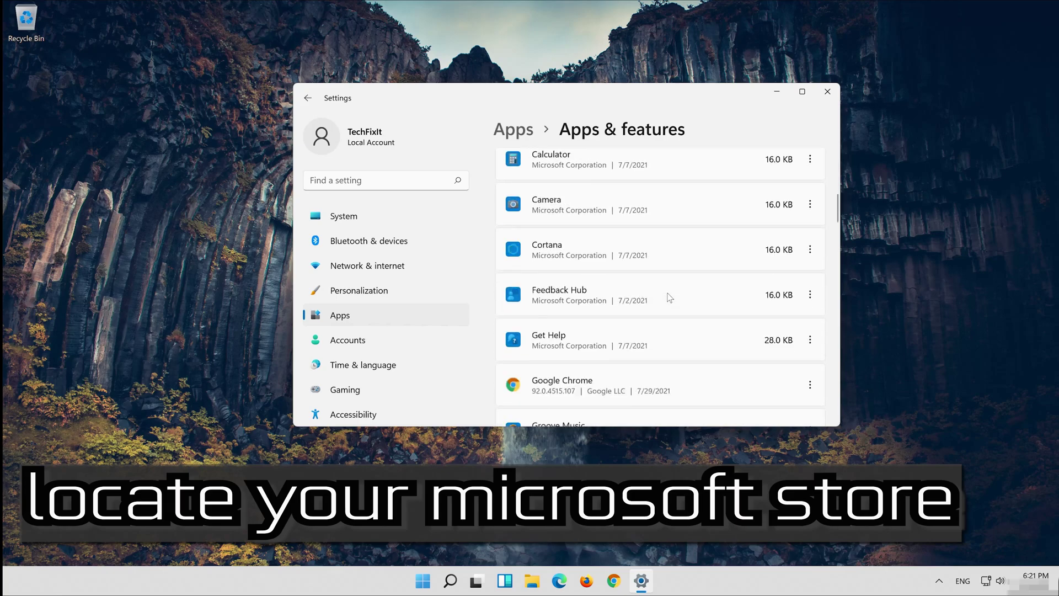
pyautogui.scroll(-7, 669, 298)
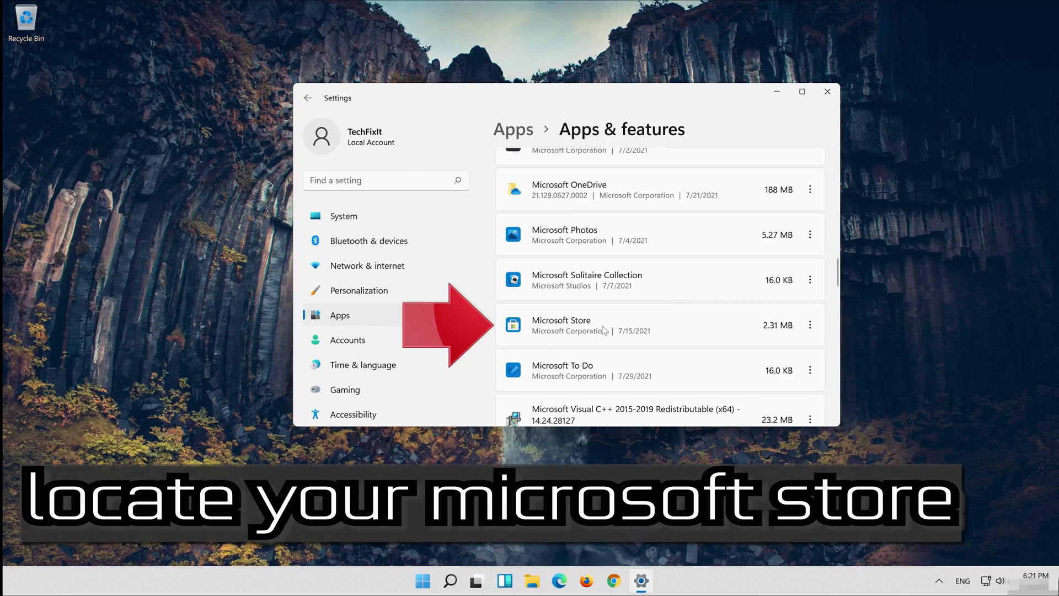
# Open Microsoft Store's Advanced options and scroll down to its Reset section
pyautogui.click(810, 327)
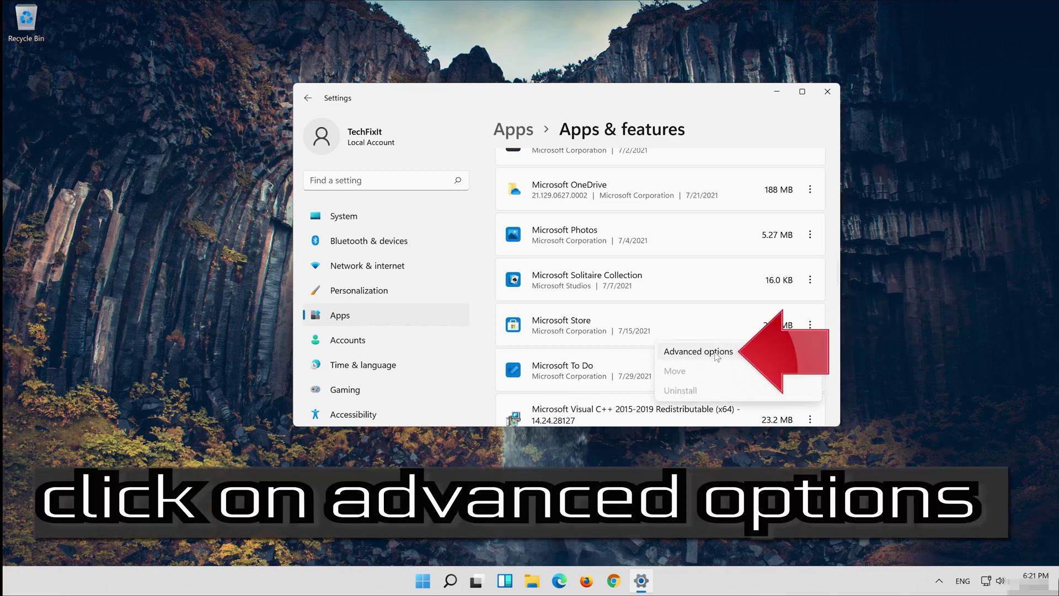
pyautogui.click(753, 348)
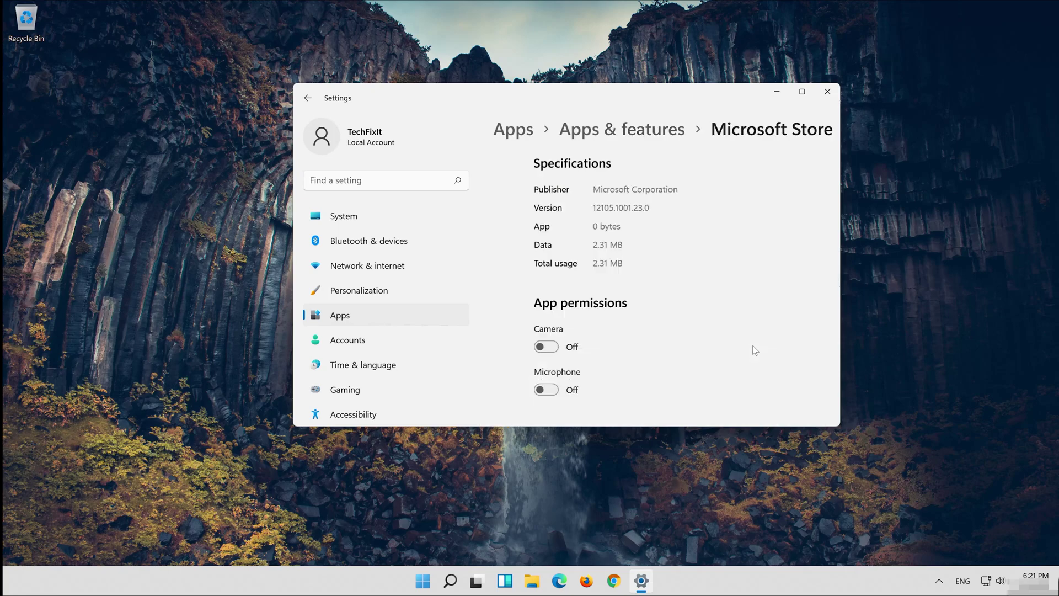
pyautogui.scroll(-1, 682, 275)
pyautogui.scroll(-6, 684, 278)
pyautogui.scroll(-3, 693, 281)
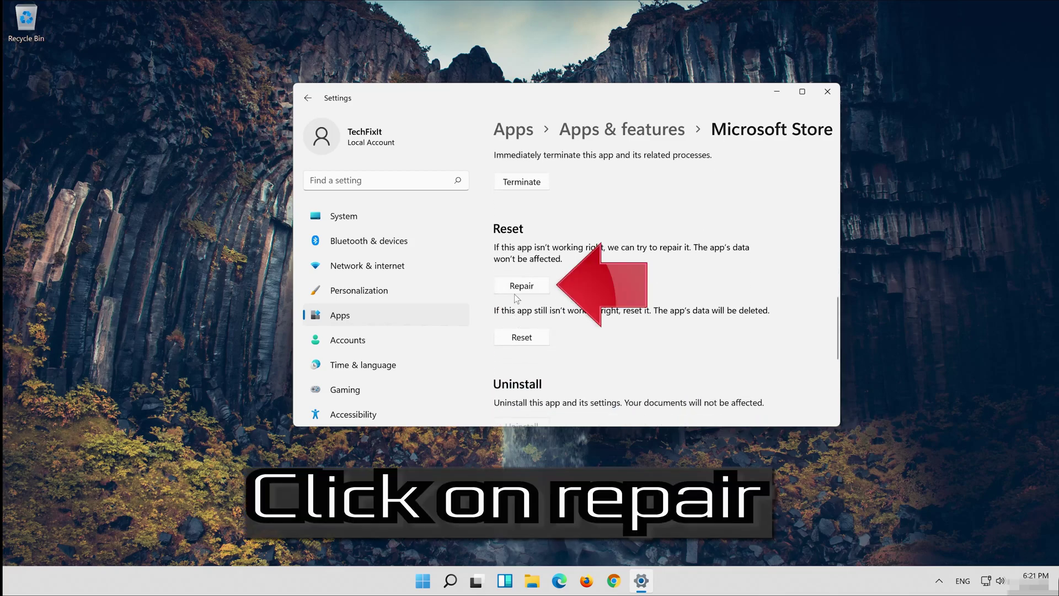
# Repair Microsoft Store, then reset its app data and confirm the reset
pyautogui.click(514, 287)
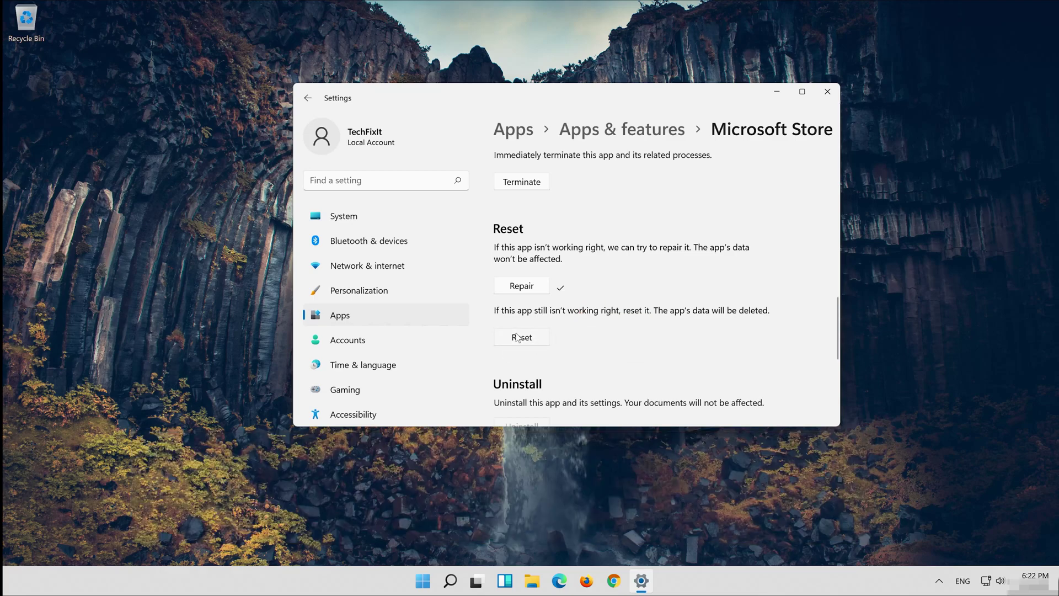
pyautogui.click(517, 337)
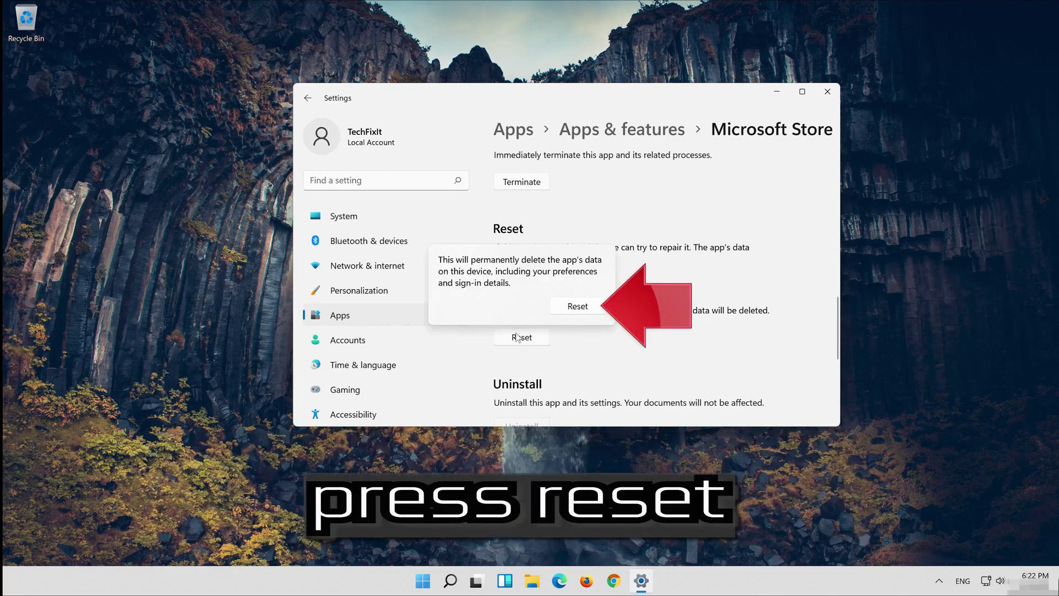
pyautogui.click(577, 312)
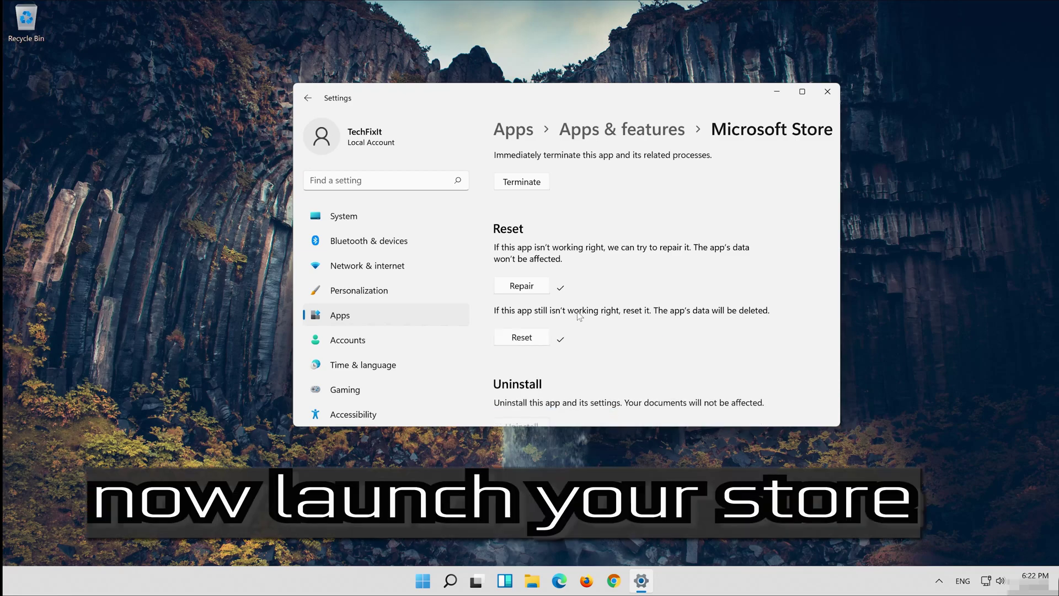
pyautogui.scroll(3, 579, 315)
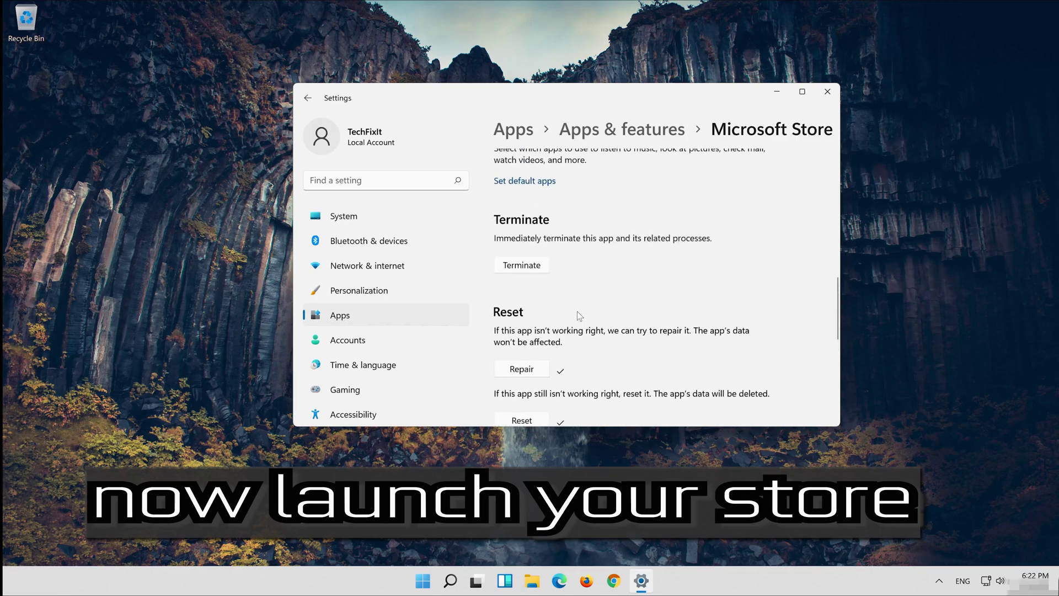
# Close Settings, test-launch Microsoft Store from Start, then search Start for 'settings'
pyautogui.click(828, 92)
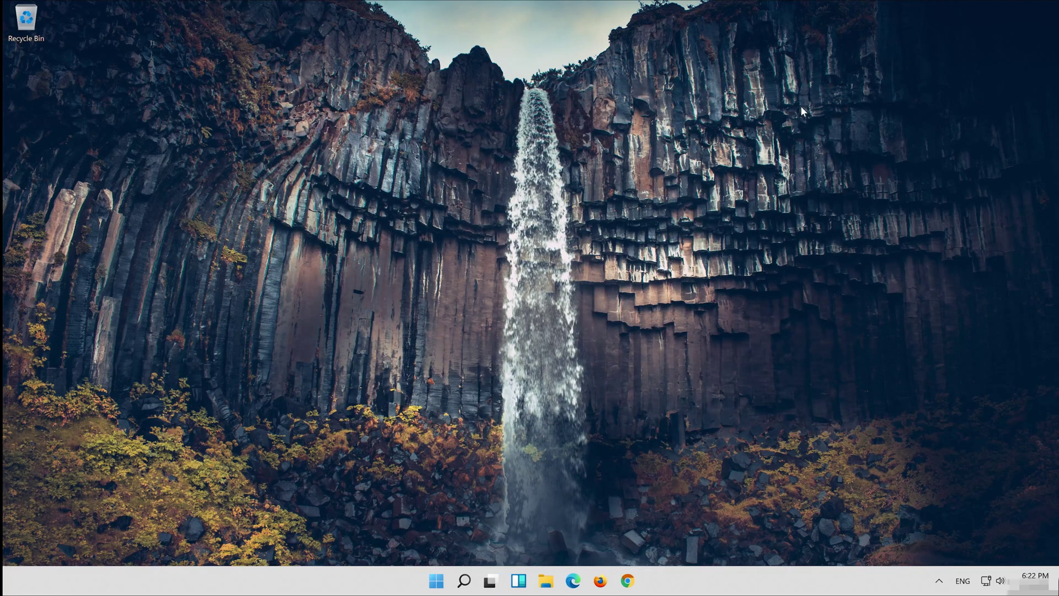
pyautogui.click(442, 584)
pyautogui.click(560, 214)
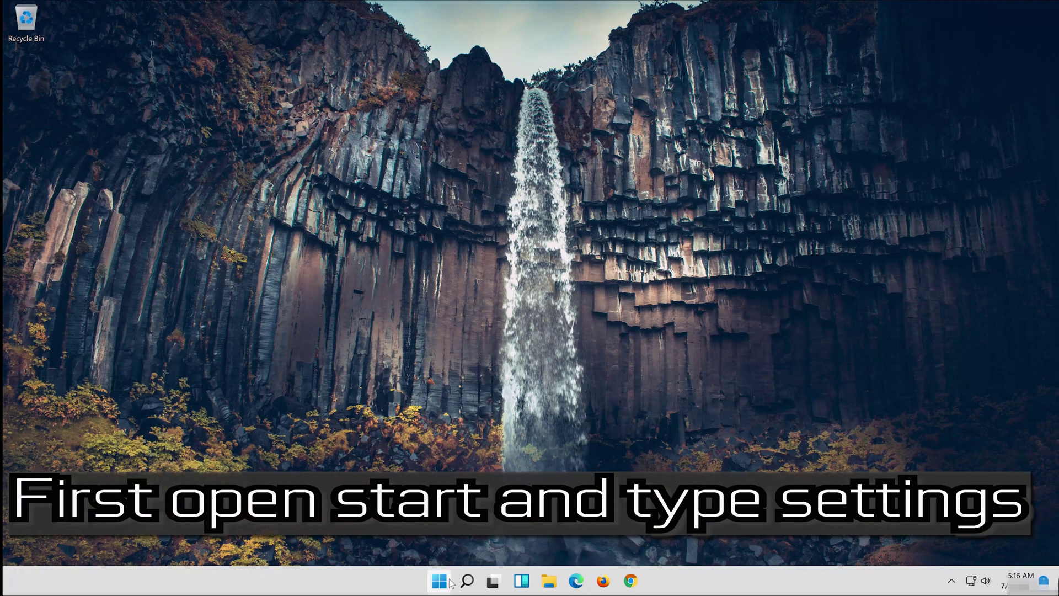
pyautogui.click(440, 581)
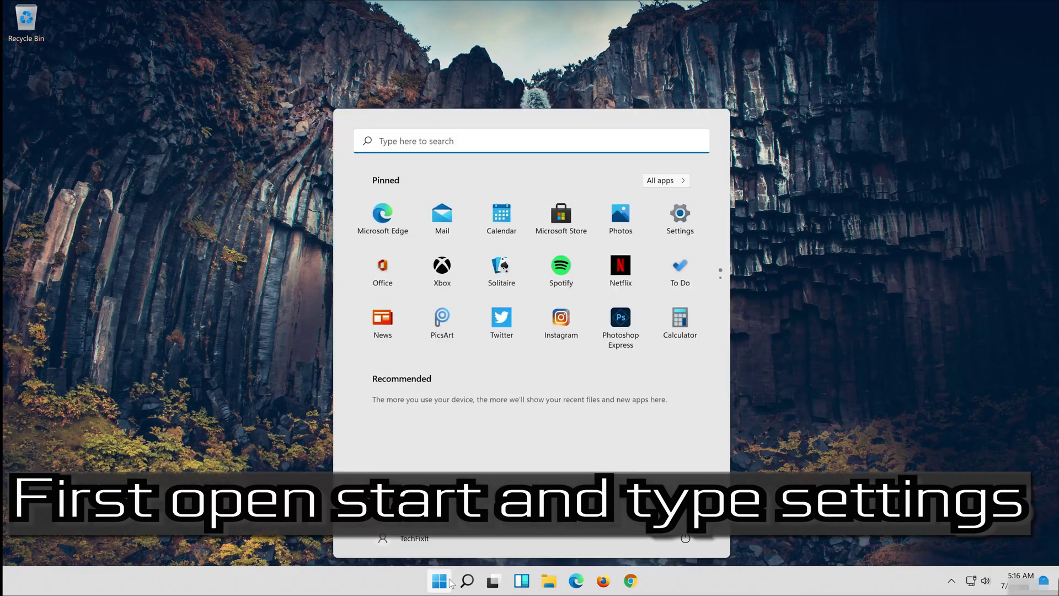
pyautogui.write('settings')
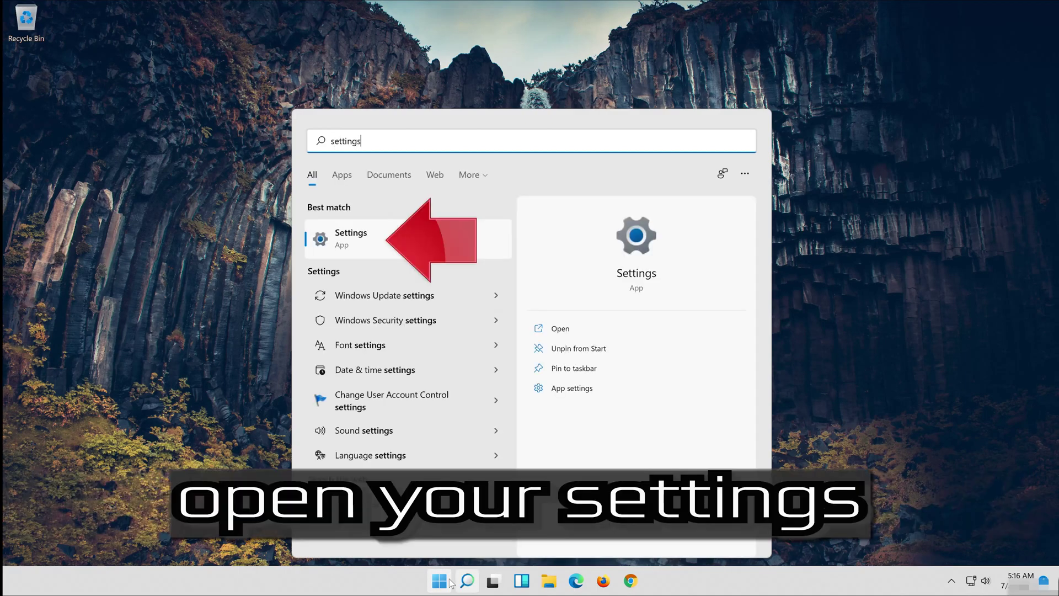
# Open Settings and go to the System > Troubleshoot page
pyautogui.click(395, 243)
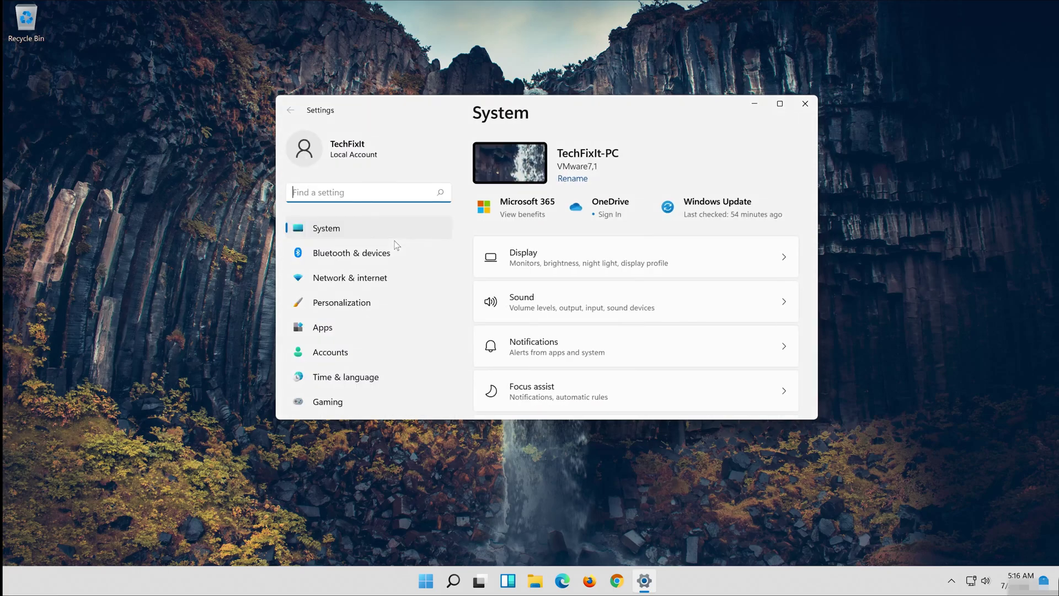
pyautogui.click(349, 233)
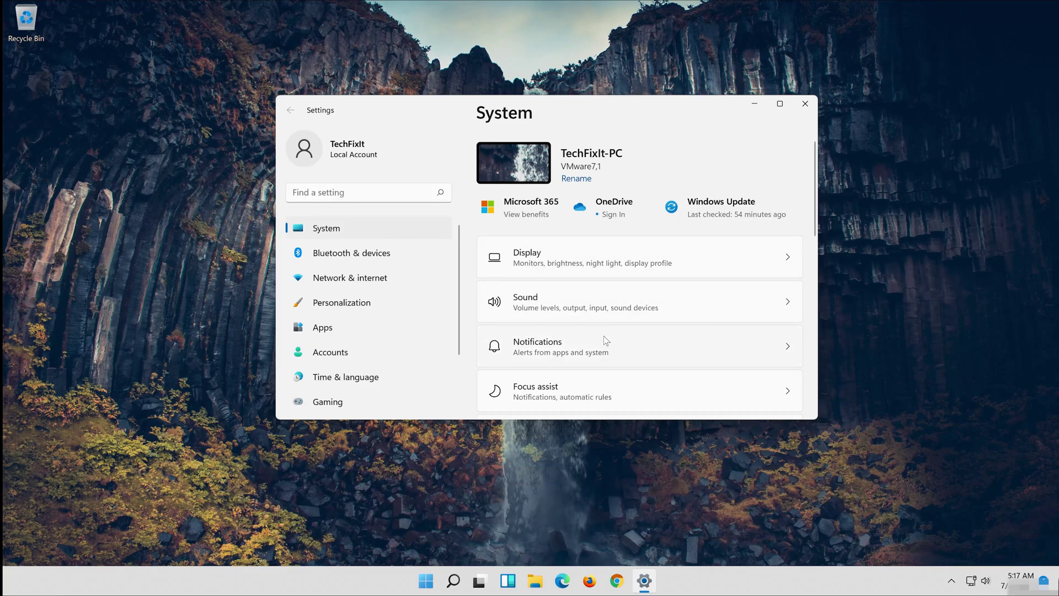
pyautogui.scroll(-4, 606, 341)
pyautogui.scroll(-2, 606, 341)
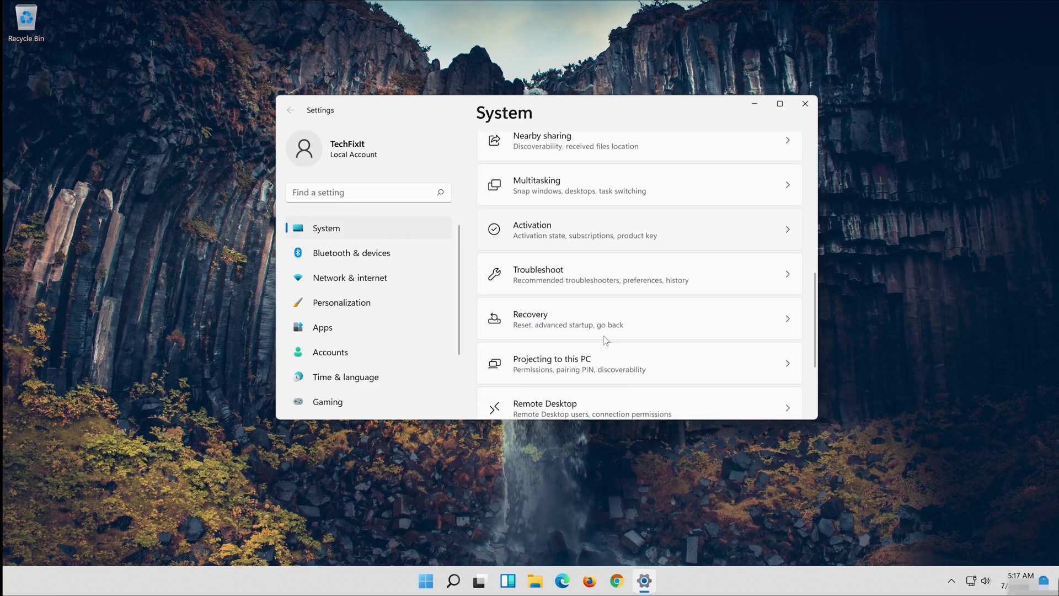
pyautogui.click(576, 274)
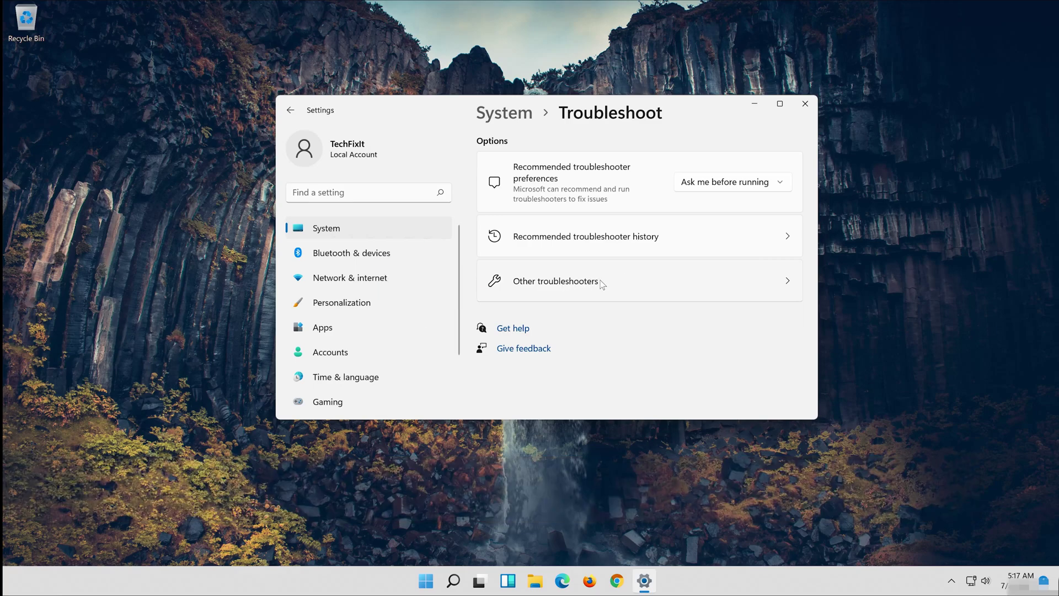
# Run the Windows Store Apps troubleshooter listed under Other troubleshooters
pyautogui.click(603, 284)
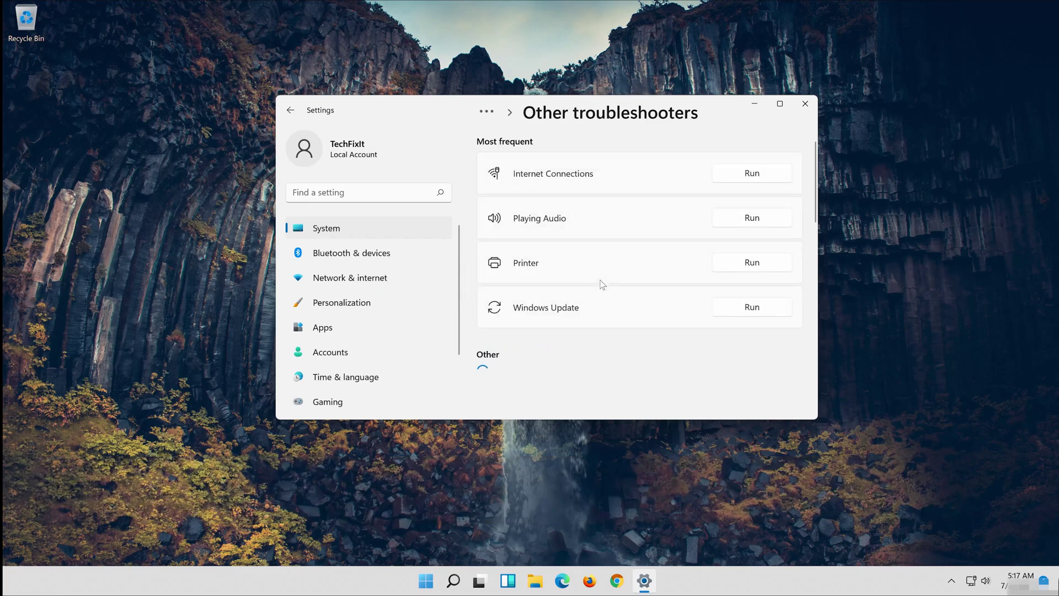
pyautogui.scroll(-5, 602, 284)
pyautogui.scroll(-2, 603, 284)
pyautogui.scroll(-2, 603, 284)
pyautogui.scroll(-4, 602, 285)
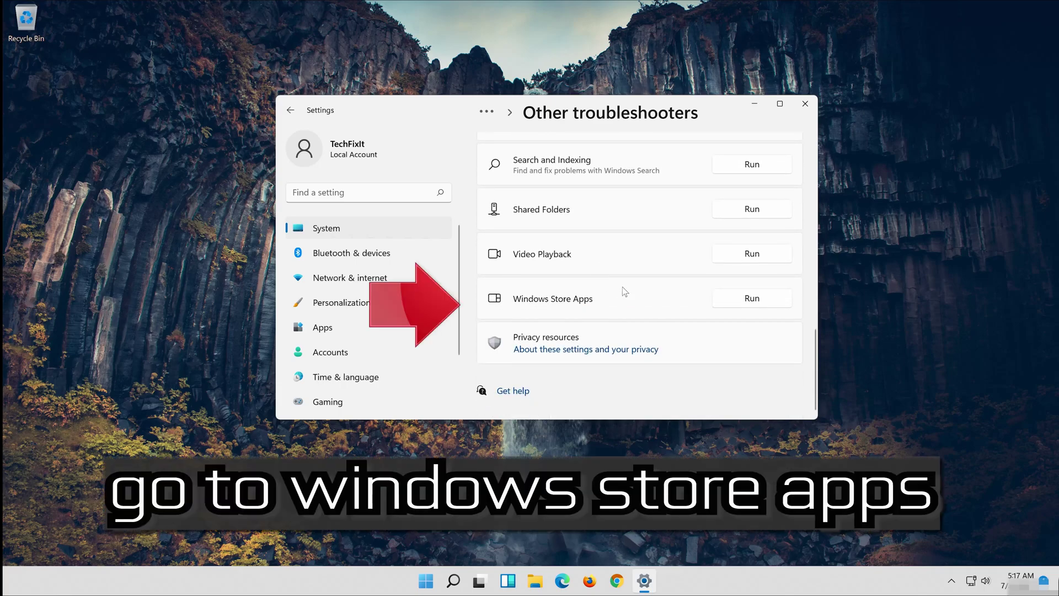
pyautogui.click(757, 299)
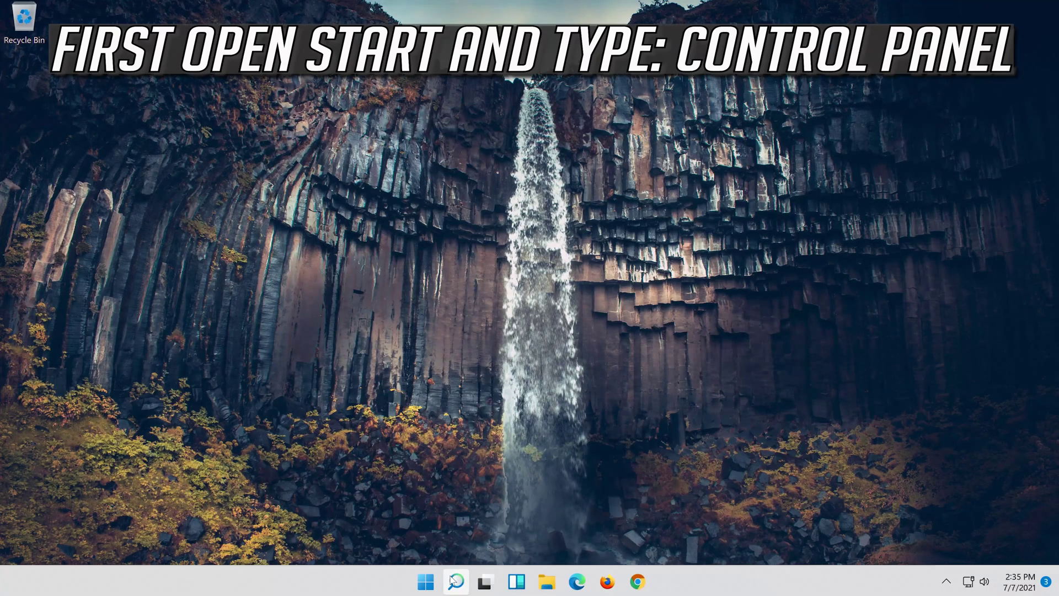
# Search Windows for 'control panel'
pyautogui.click(455, 581)
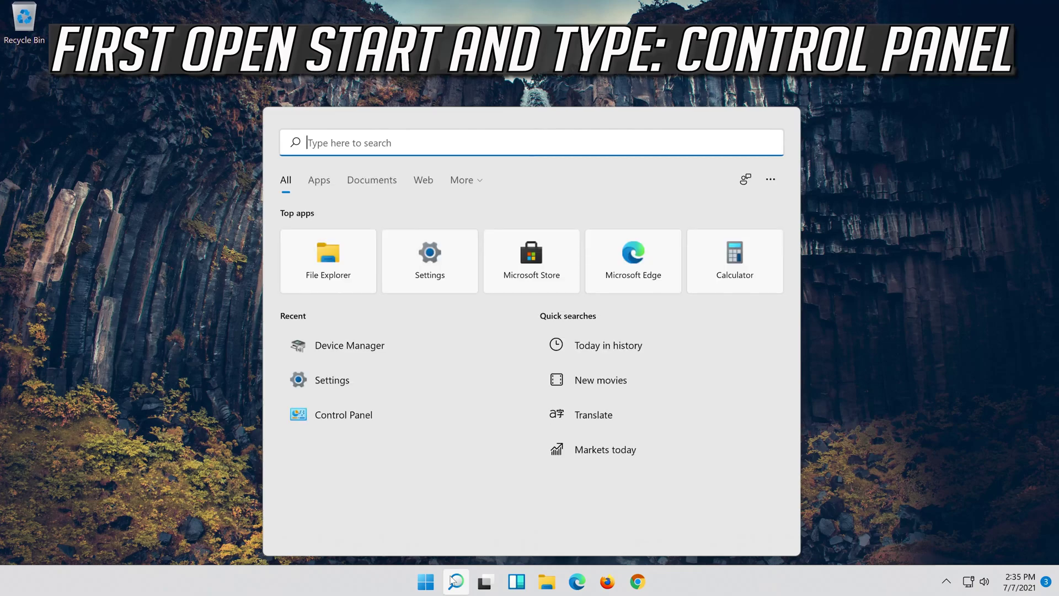
pyautogui.write('control panel')
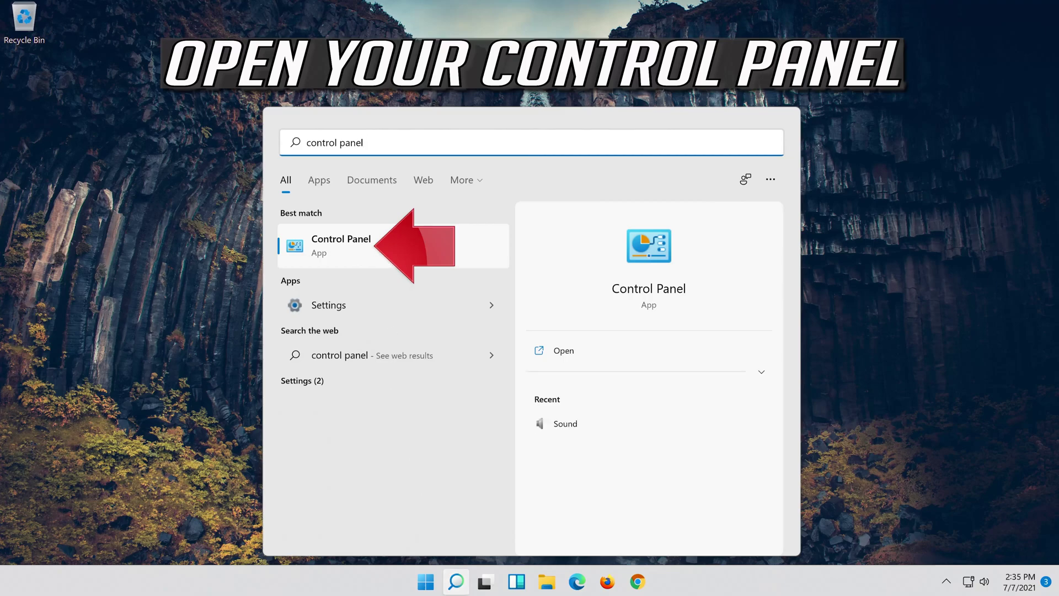
# Open Control Panel's Network and Internet > Network and Sharing Center
pyautogui.click(388, 261)
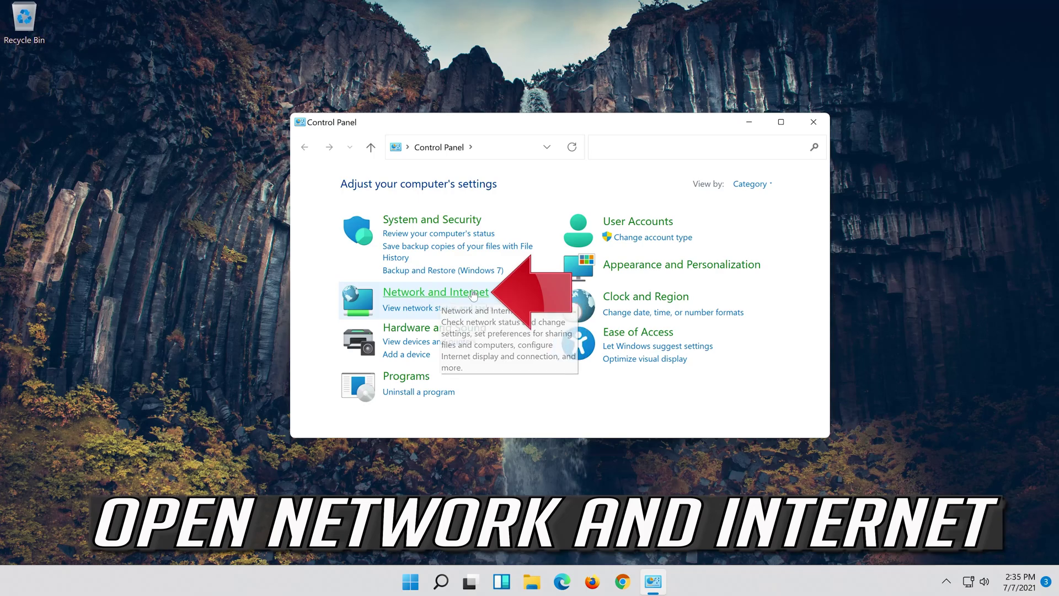
pyautogui.click(458, 294)
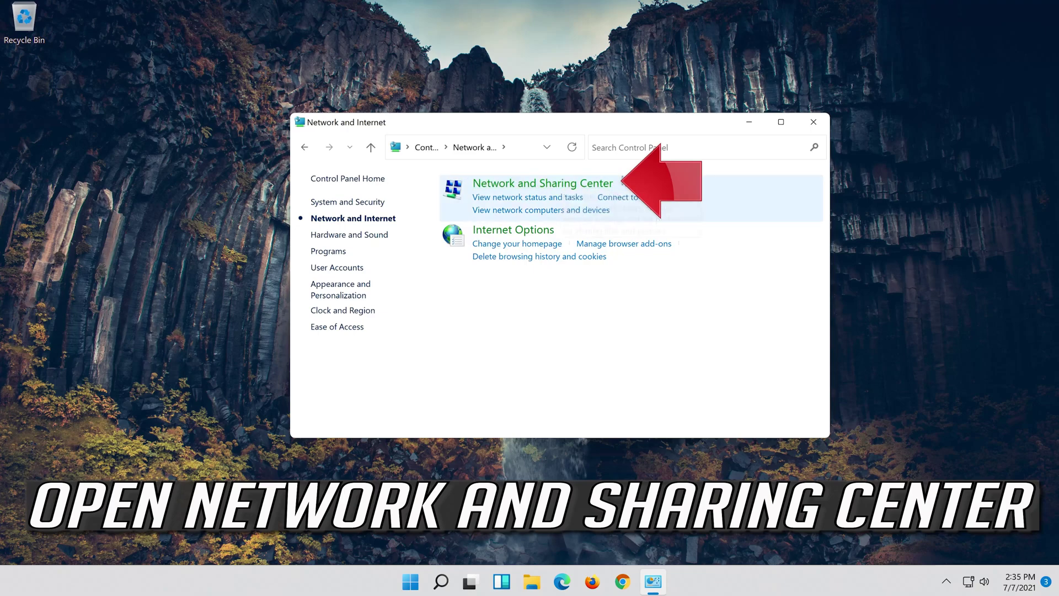
pyautogui.click(516, 184)
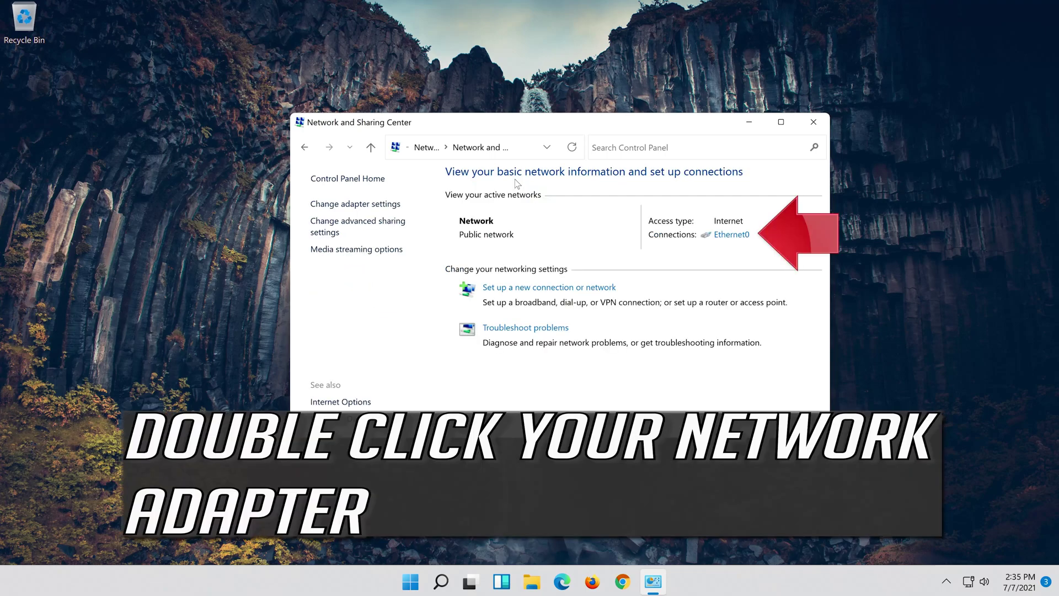
# Open the Internet Protocol Version 4 (TCP/IPv4) properties of the Ethernet0 connection
pyautogui.click(728, 235)
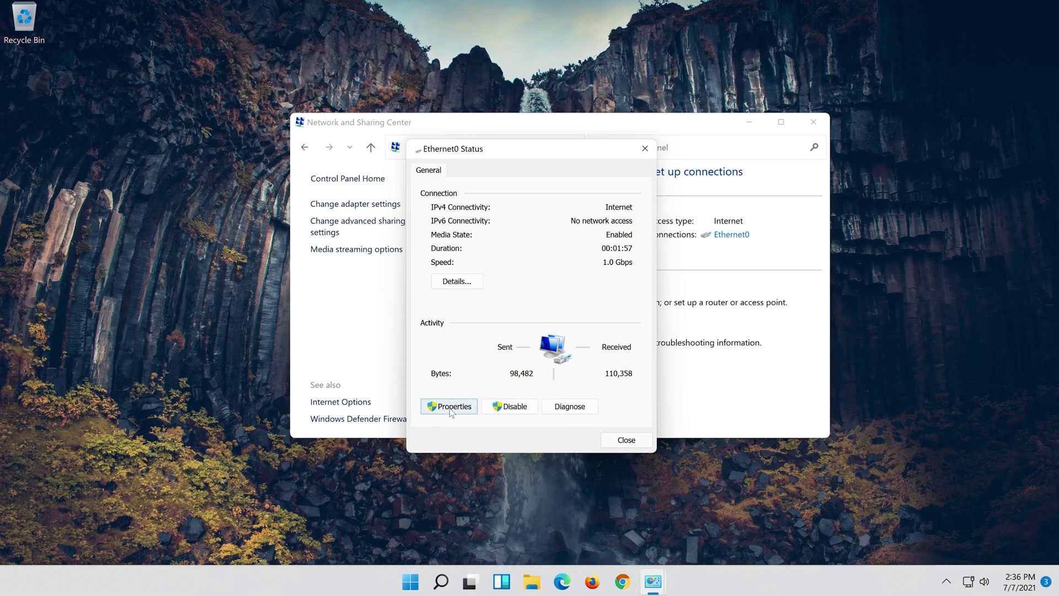
pyautogui.click(450, 408)
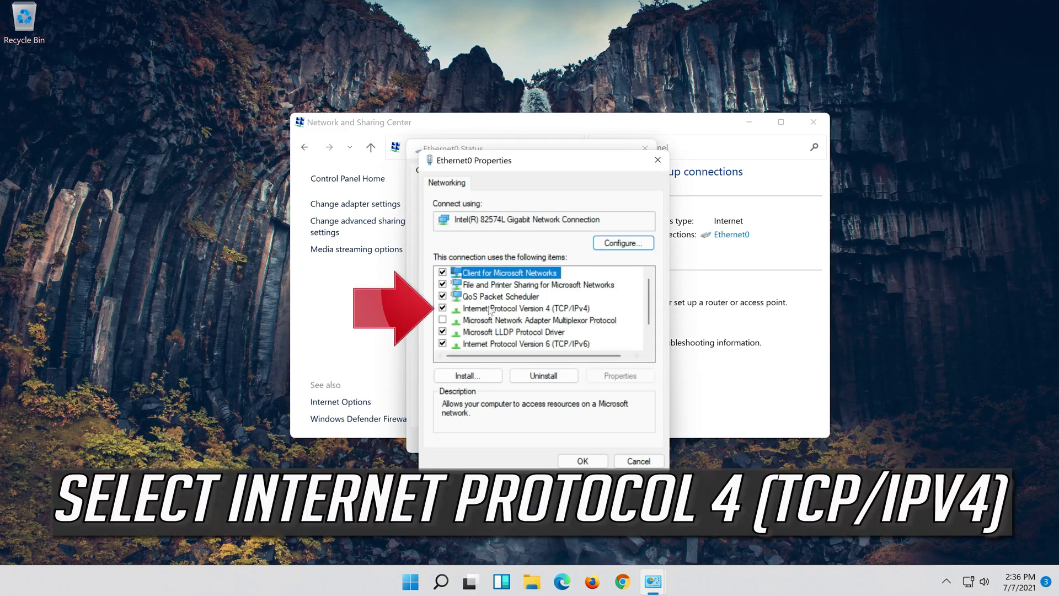
pyautogui.click(470, 309)
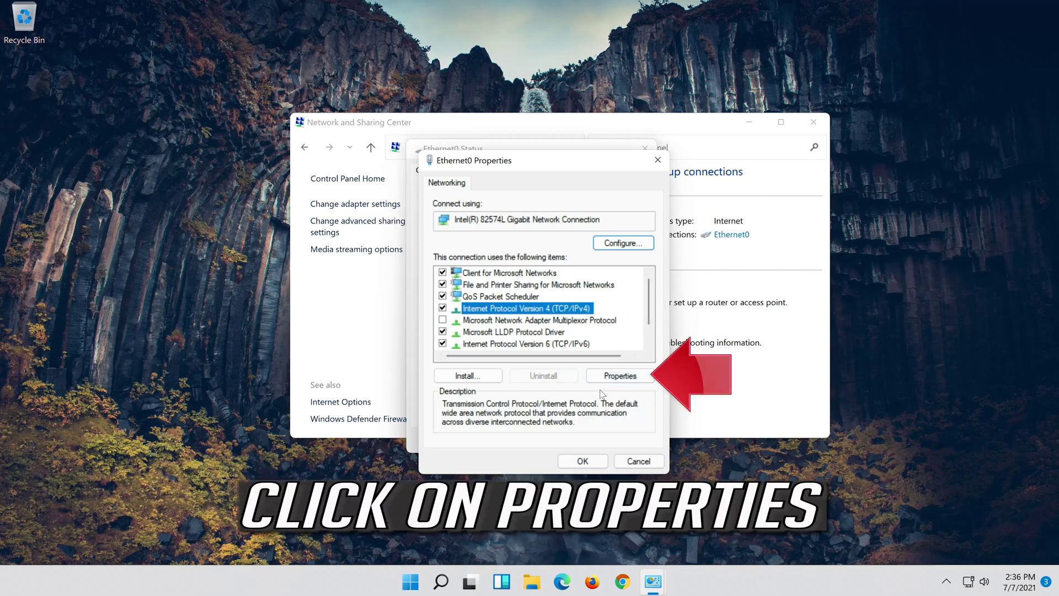
pyautogui.click(621, 381)
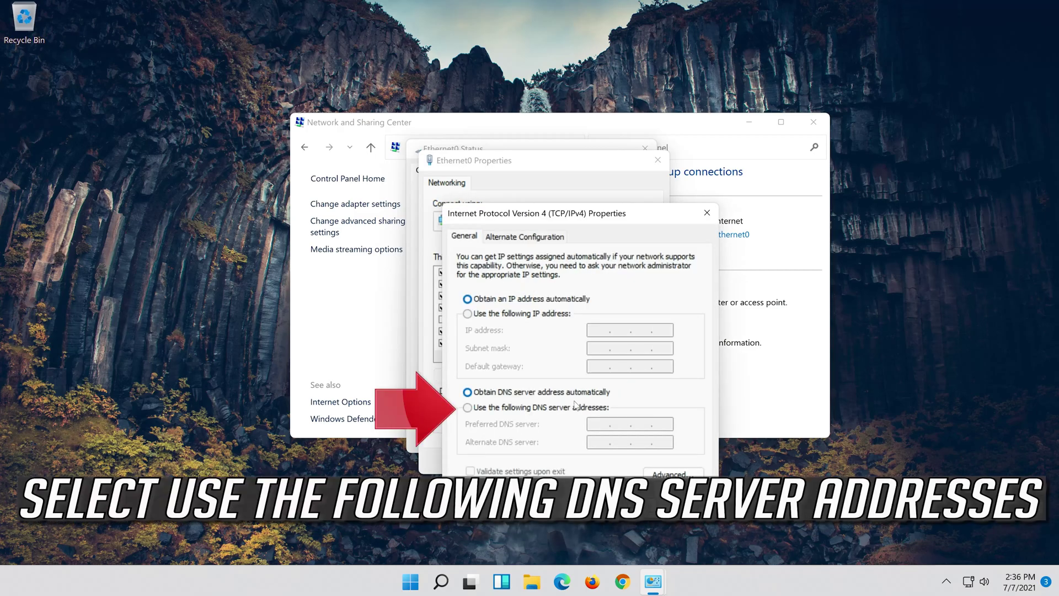
# Set Ethernet0's preferred DNS server to 8.8.8.8 and alternate to 8.8.4.4, and save
pyautogui.click(467, 409)
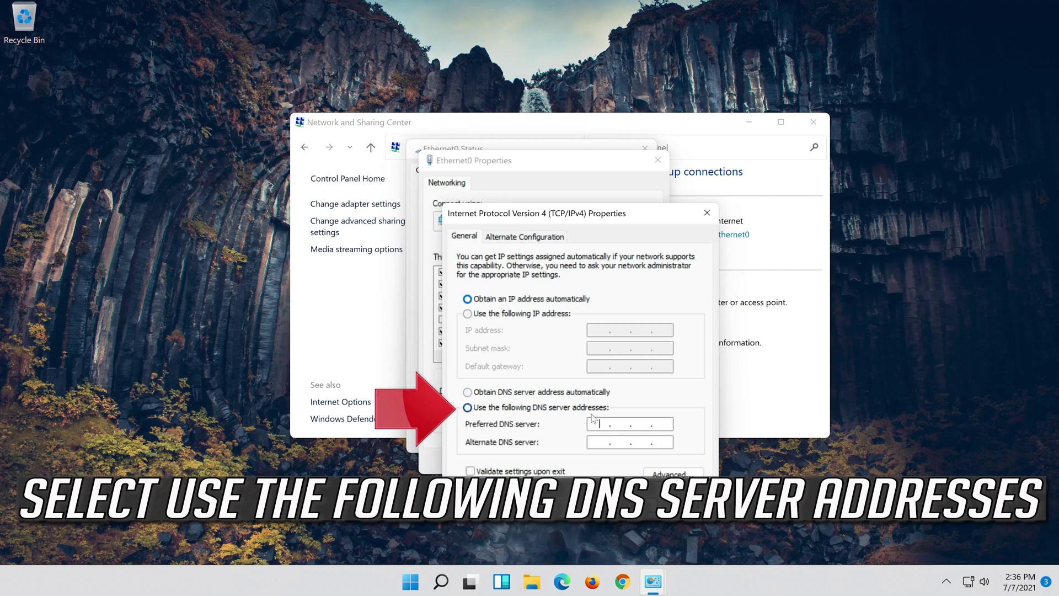
pyautogui.click(602, 424)
pyautogui.write('8.')
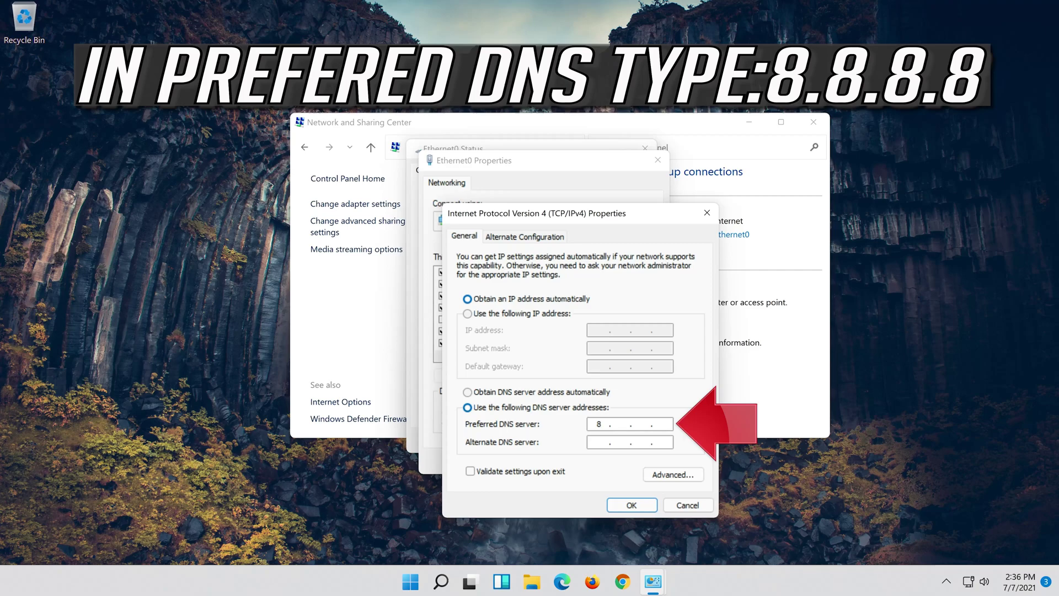
pyautogui.write('8.8.8')
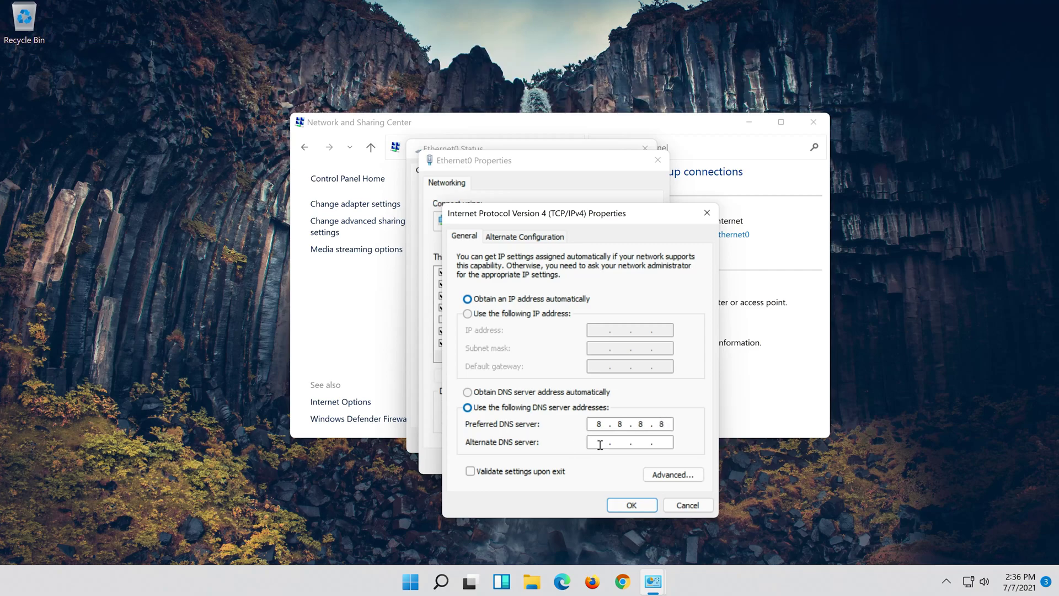
pyautogui.click(600, 444)
pyautogui.write('8.')
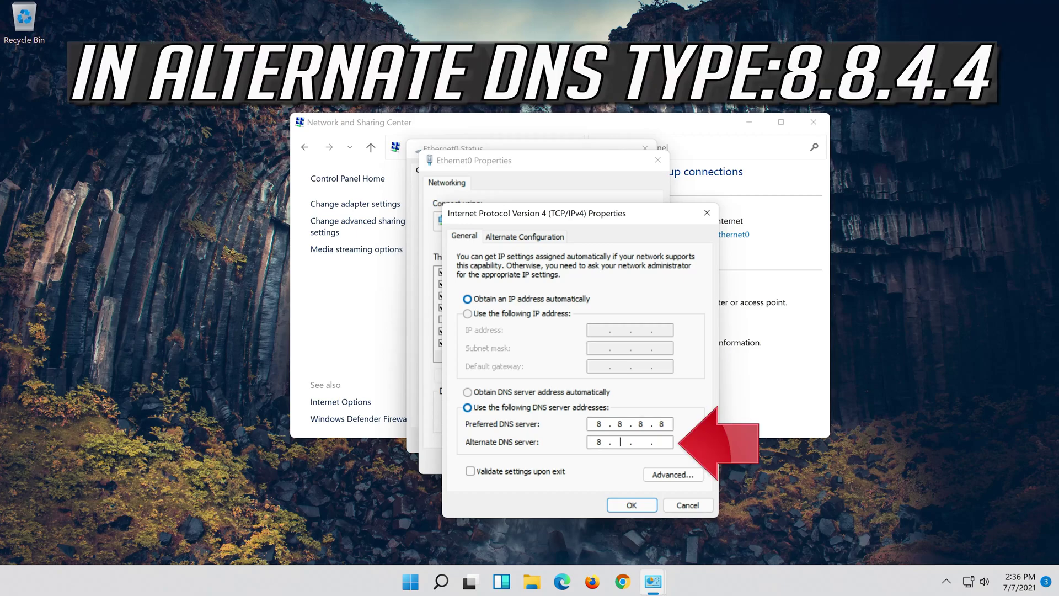
pyautogui.write('8.4.4')
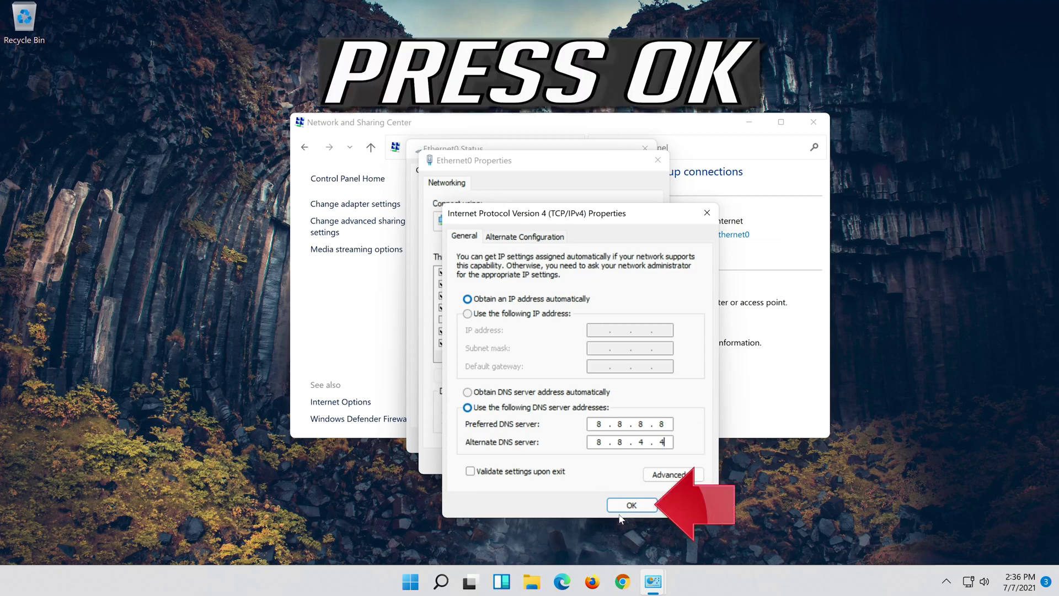
pyautogui.click(632, 506)
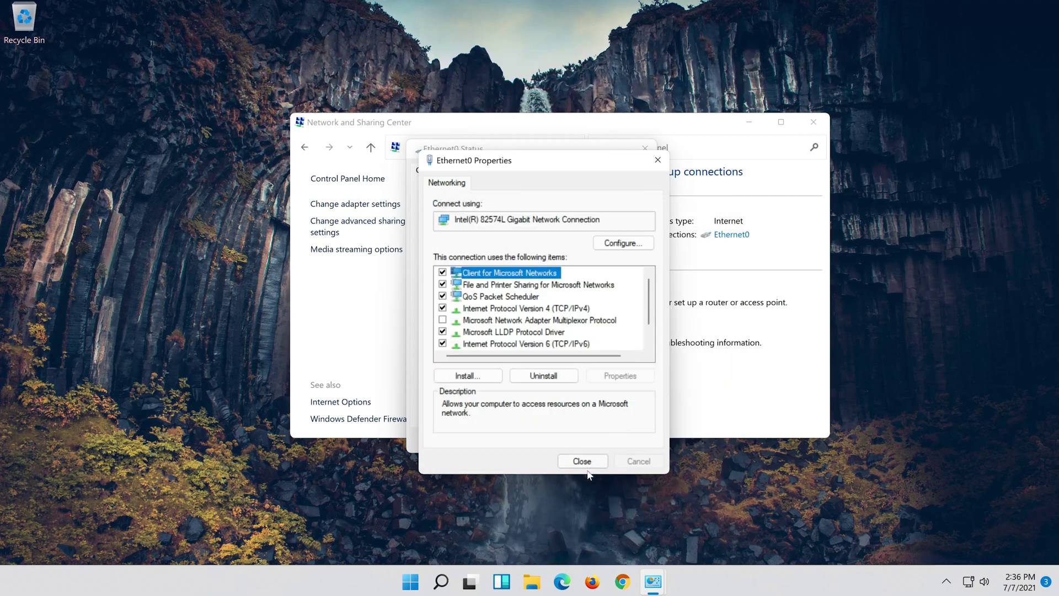
# Close the Ethernet0 properties, Ethernet0 status and Network and Sharing Center windows
pyautogui.click(583, 462)
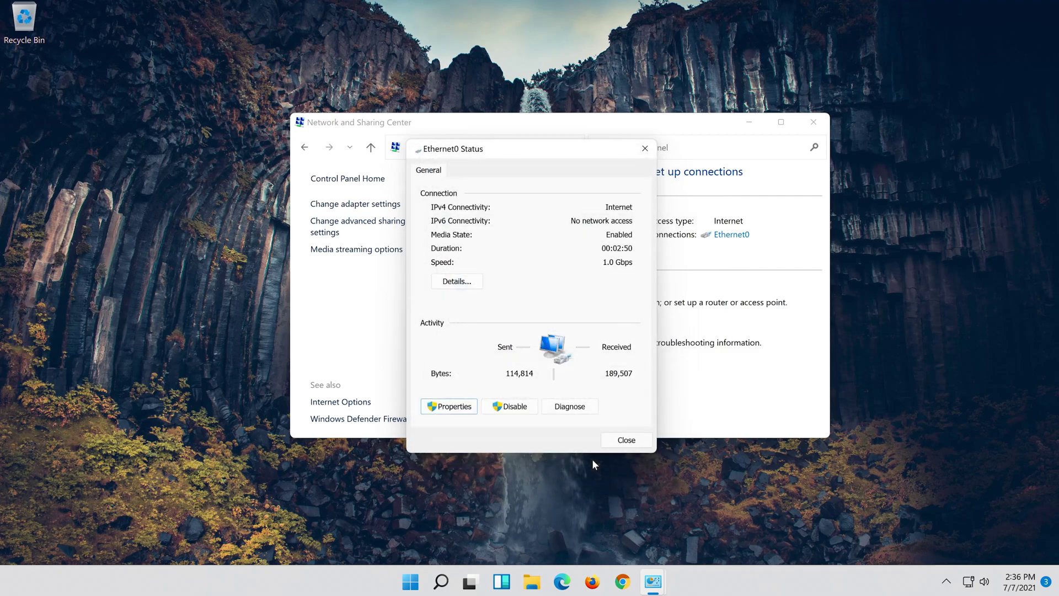
pyautogui.click(624, 441)
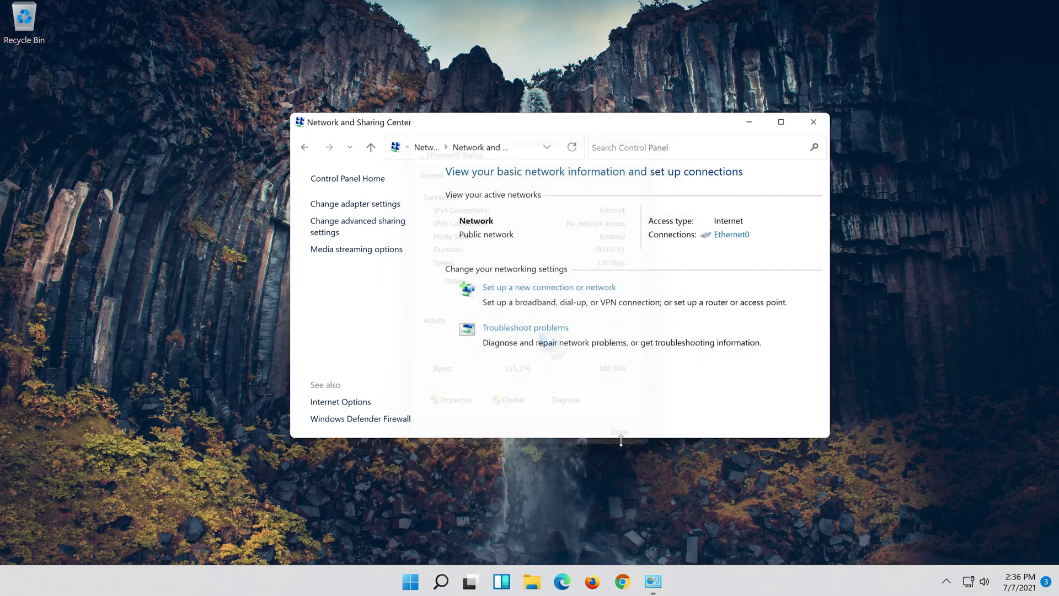
pyautogui.click(813, 122)
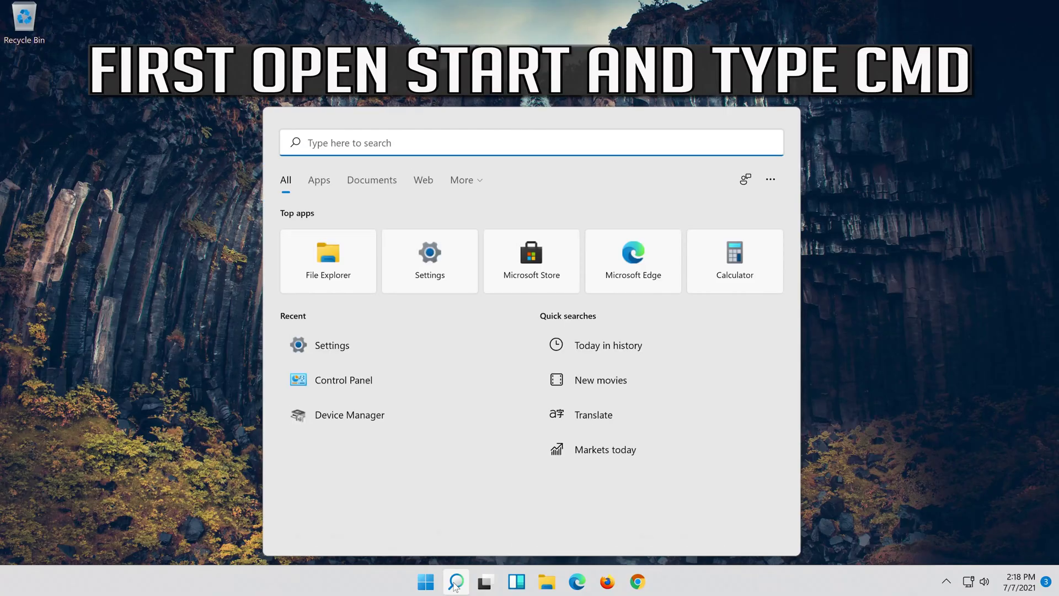
# Search for cmd and run Command Prompt as administrator, approving the UAC prompt
pyautogui.write('cmd')
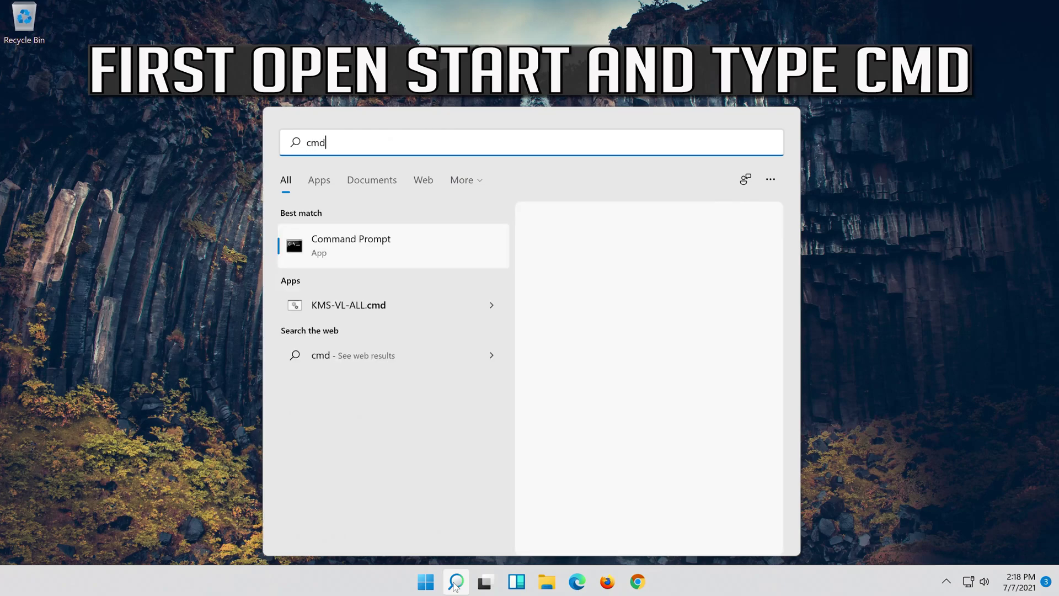
pyautogui.rightClick(437, 247)
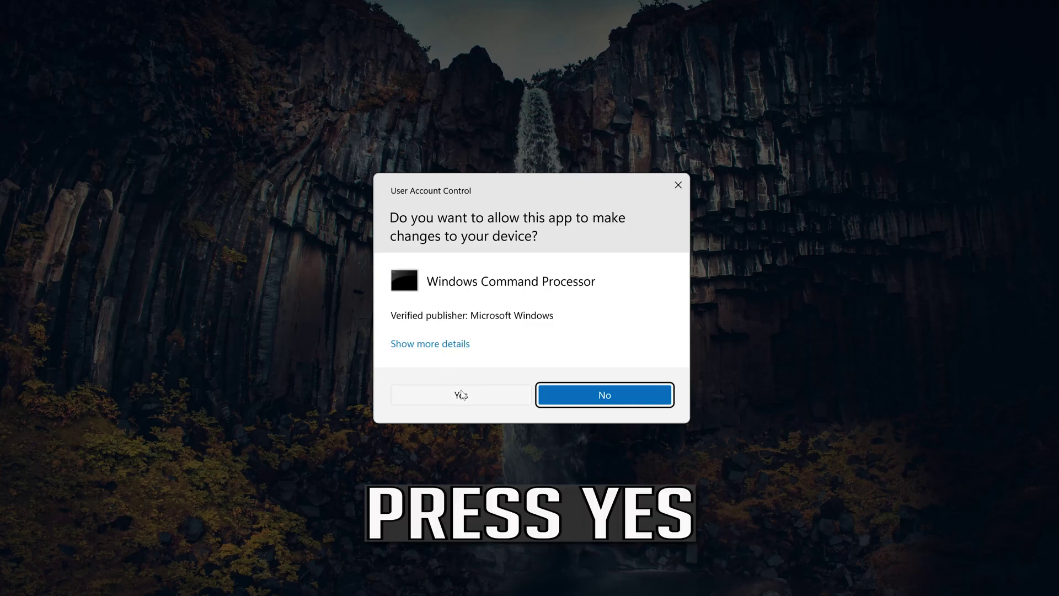
pyautogui.click(462, 394)
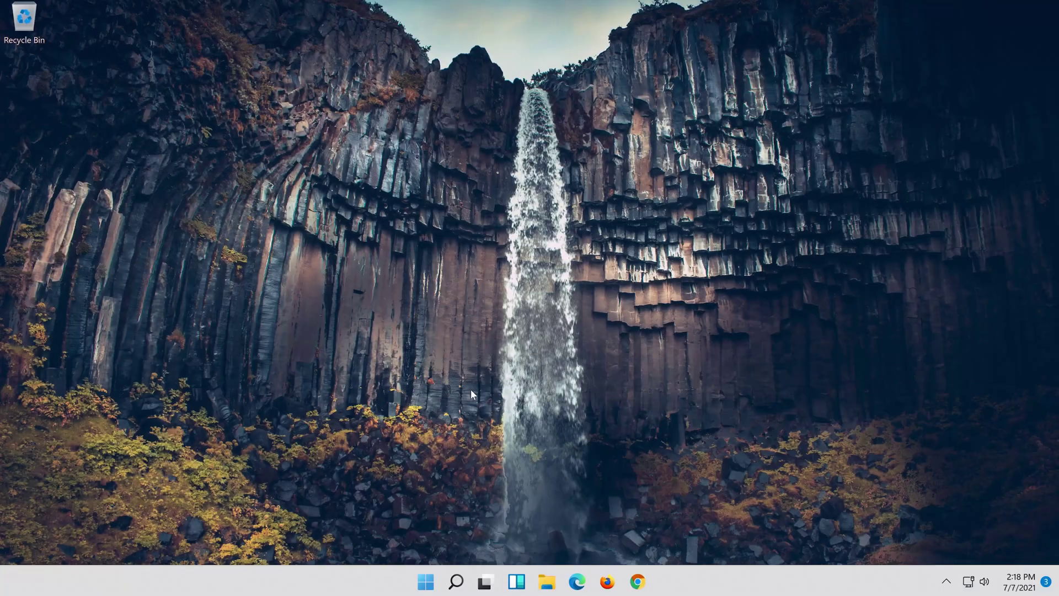
# Run 'netsh int ip reset c:\resetlog.txt' to reset TCP/IP
pyautogui.write('n')
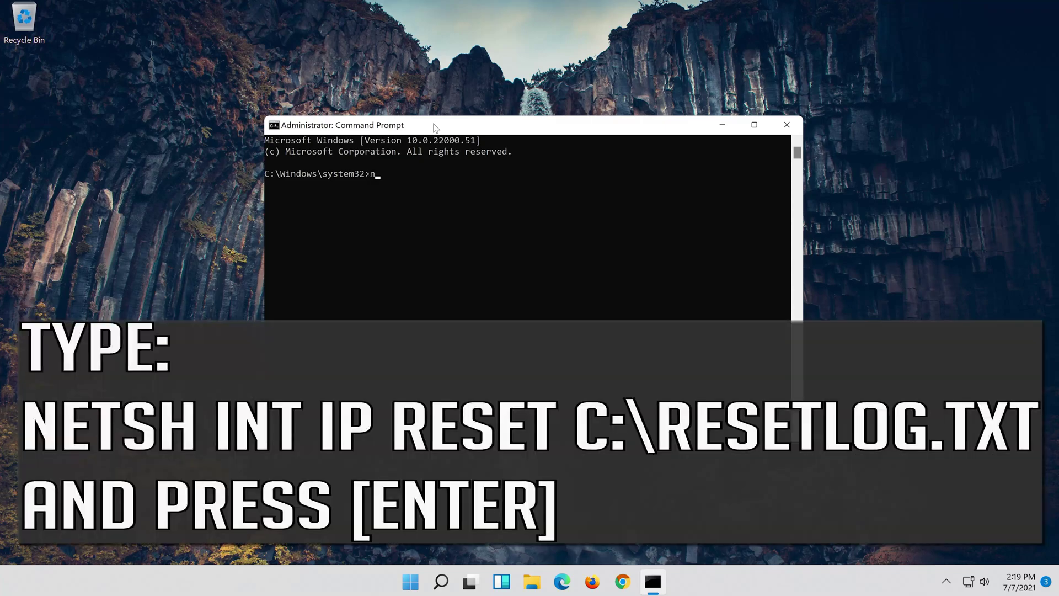
pyautogui.write('etsh int ip reset c:\\reset')
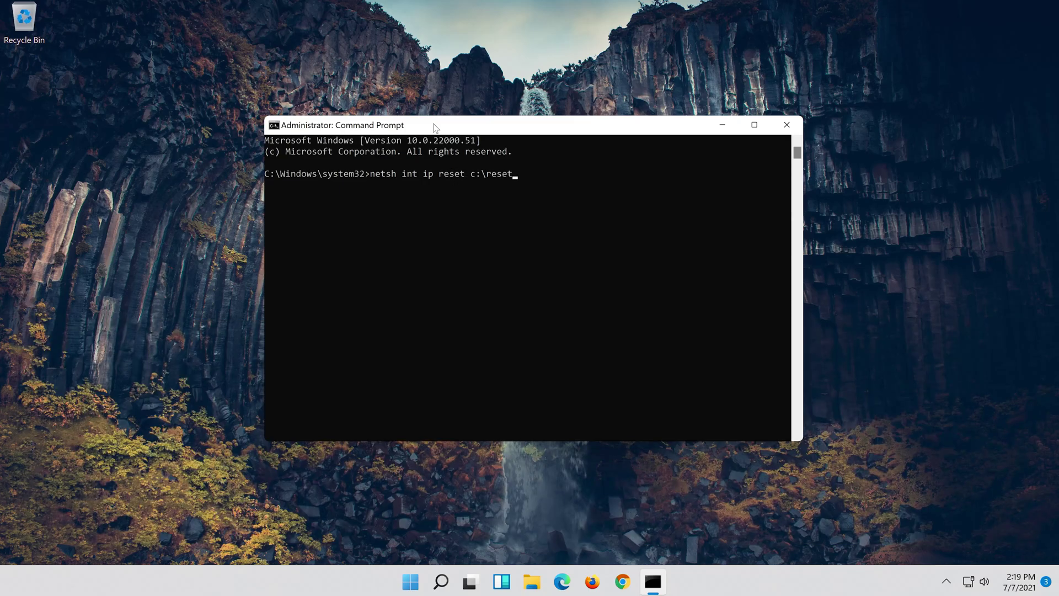
pyautogui.write('log.txt')
pyautogui.press('Return')
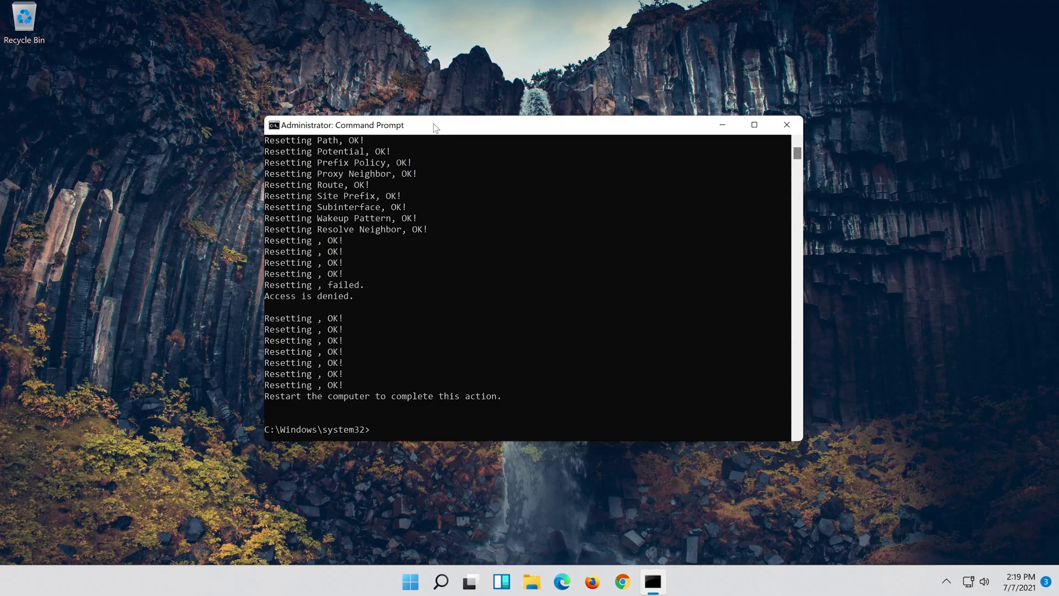
# Run 'netsh winsock reset' to reset the Winsock Catalog
pyautogui.write('netsh')
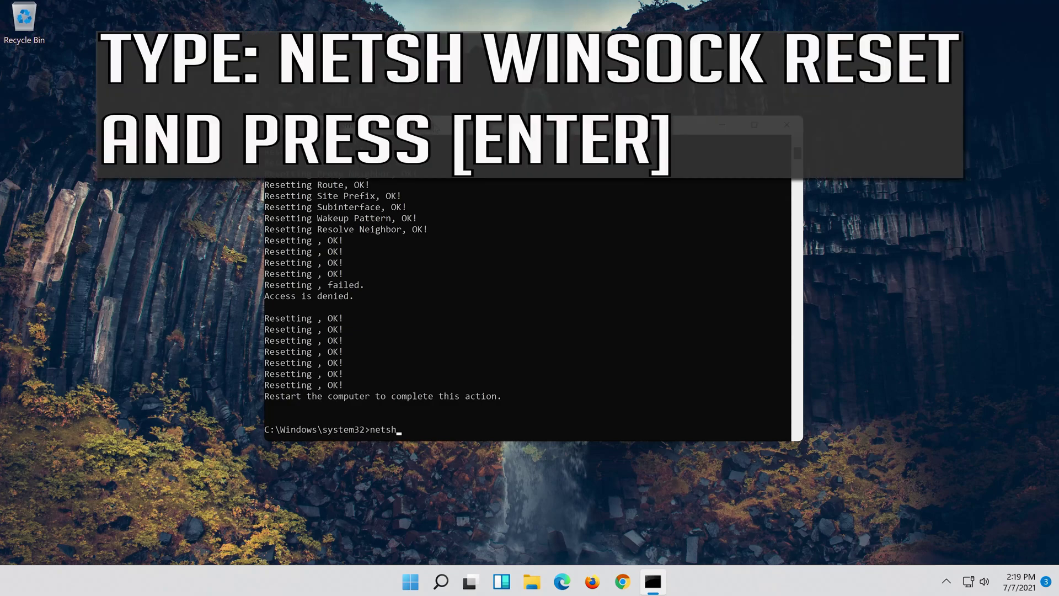
pyautogui.write(' winsock reset')
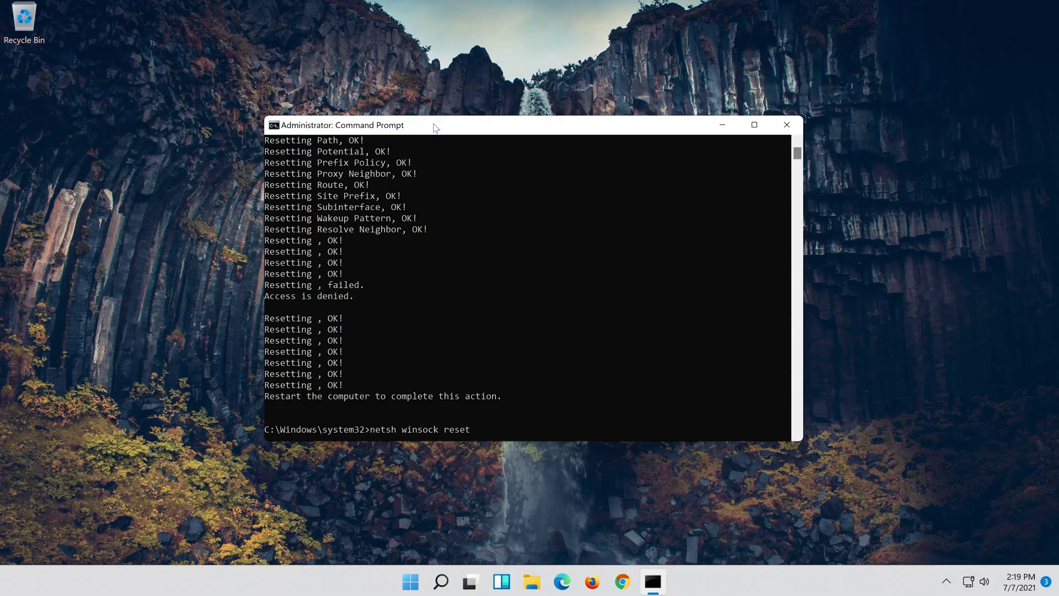
pyautogui.press('Return')
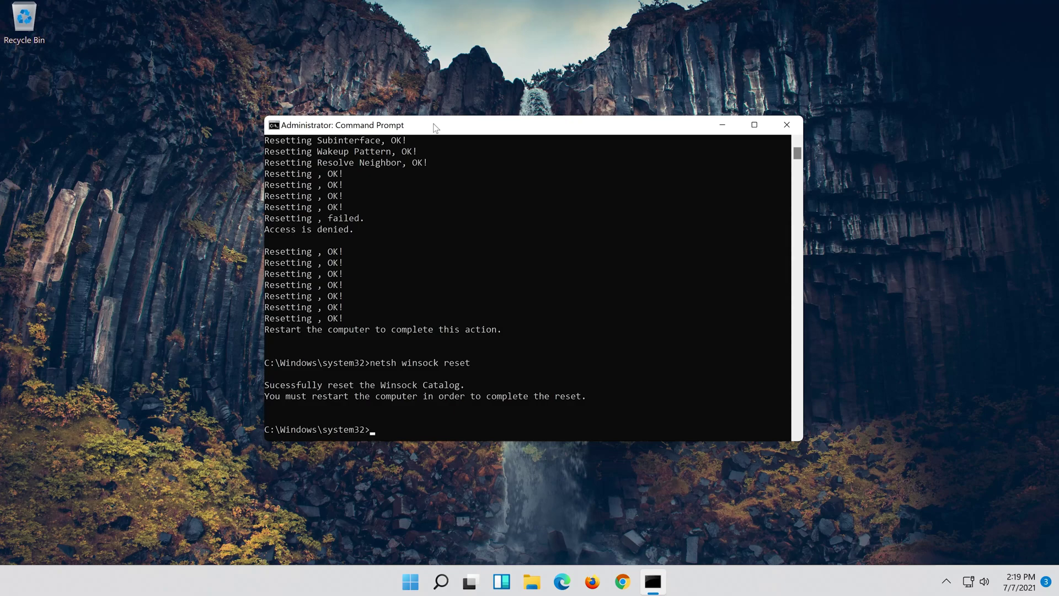
# Run 'ipconfig /flushdns' to flush the DNS cache, then exit Command Prompt
pyautogui.write('ipconfig')
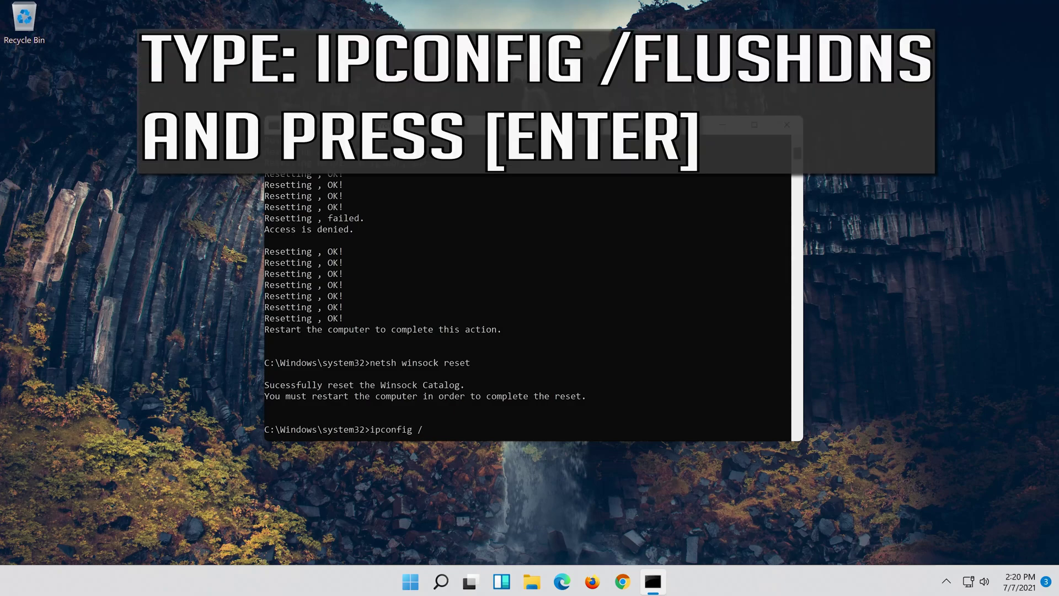
pyautogui.write(' /flushdns')
pyautogui.press('Return')
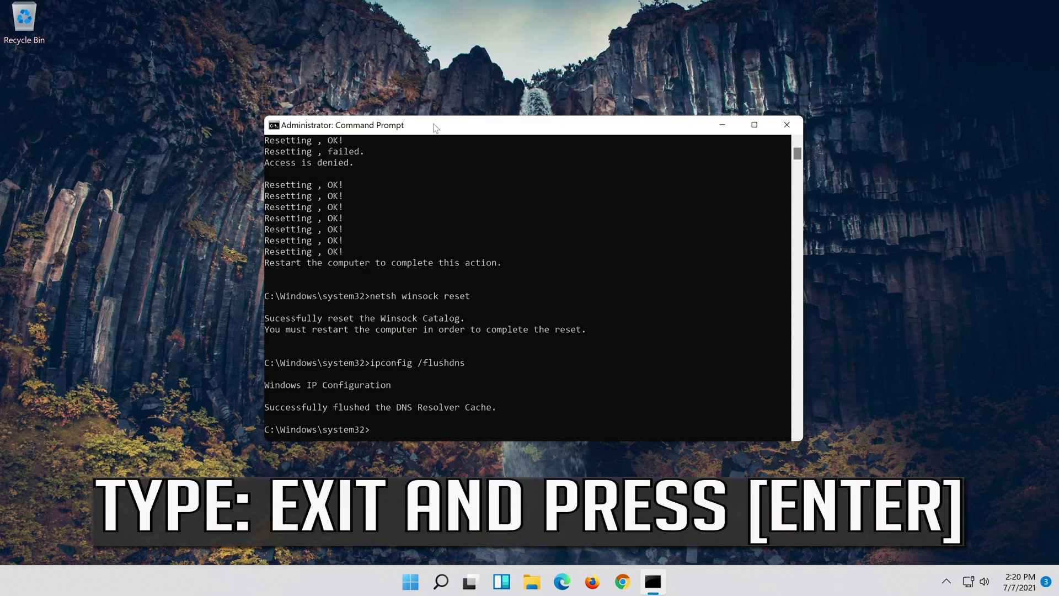
pyautogui.write('exit')
pyautogui.press('Return')
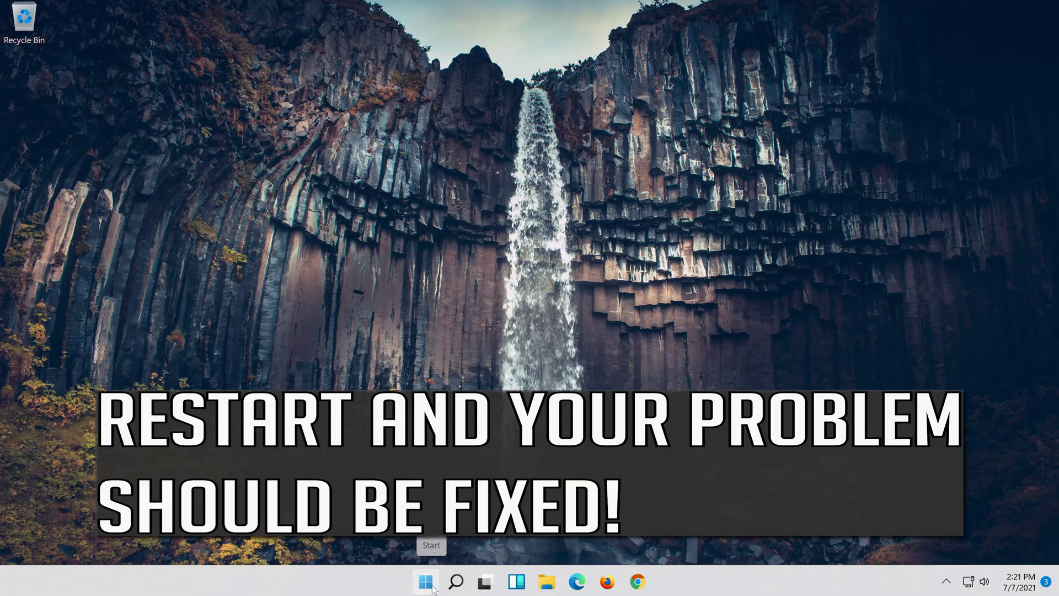
# Show the Start menu's power options: Sleep, Shut down and Restart
pyautogui.click(433, 590)
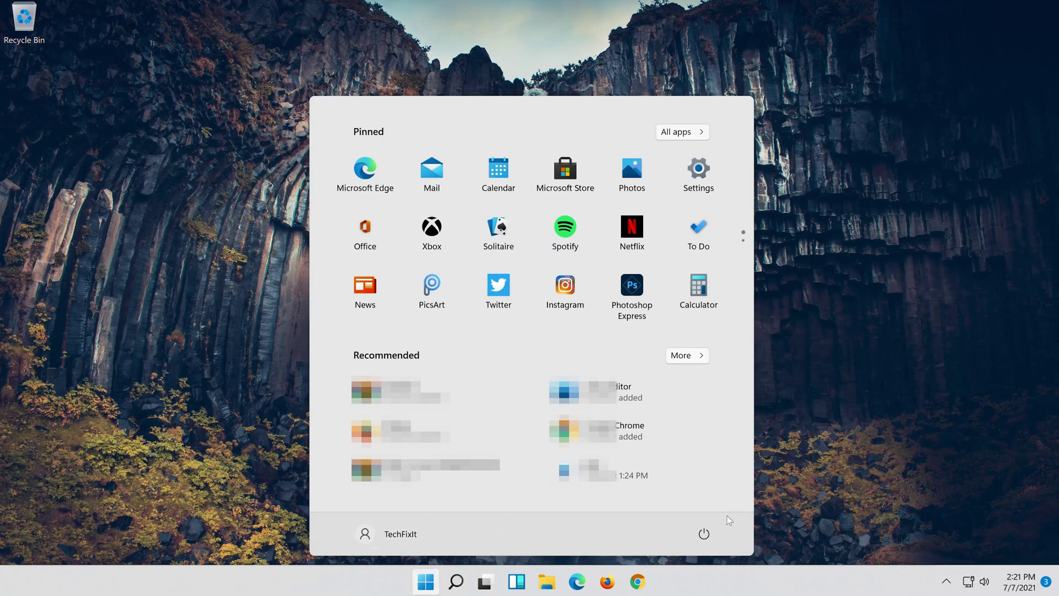
pyautogui.click(704, 536)
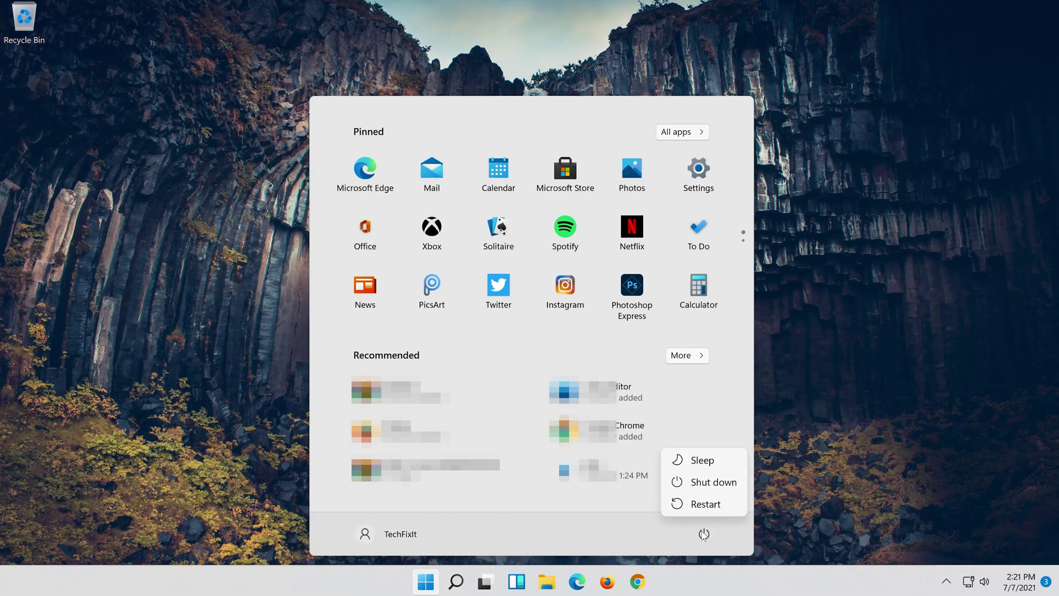